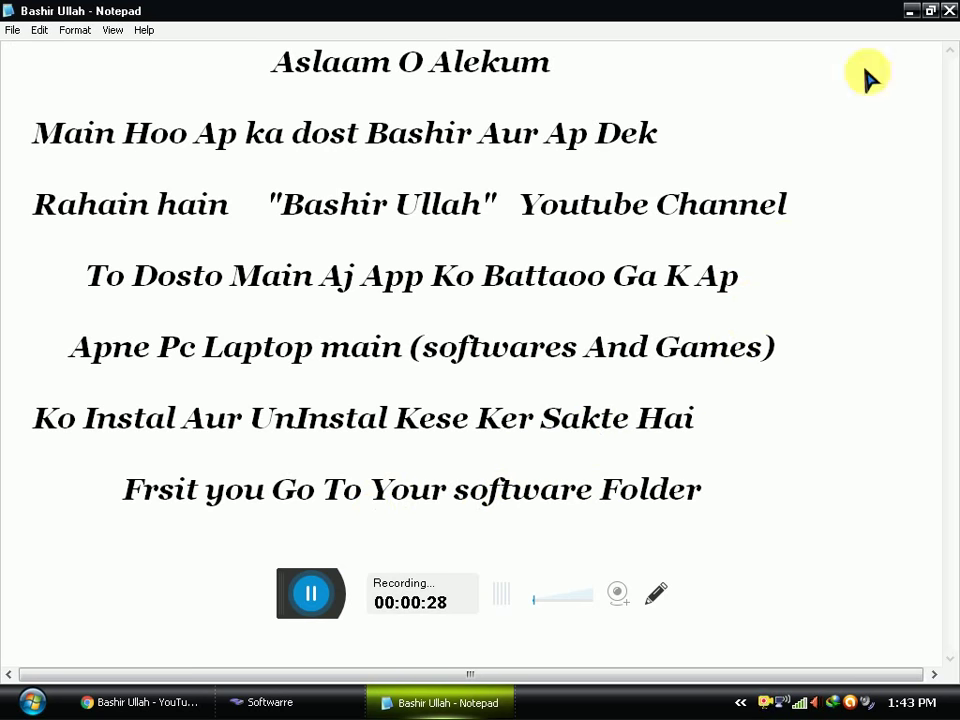
Close the introductory note, open the Total Video Converter 3.21 archive in the Softwarre folder and run its Setup.exe
left_click(947, 10)
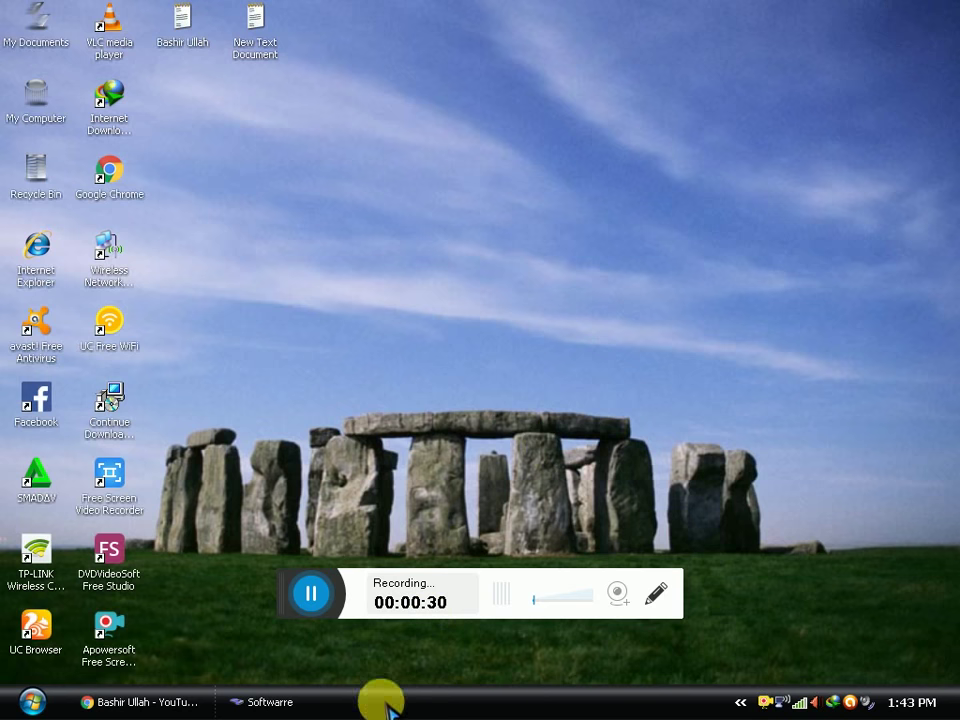
left_click(300, 703)
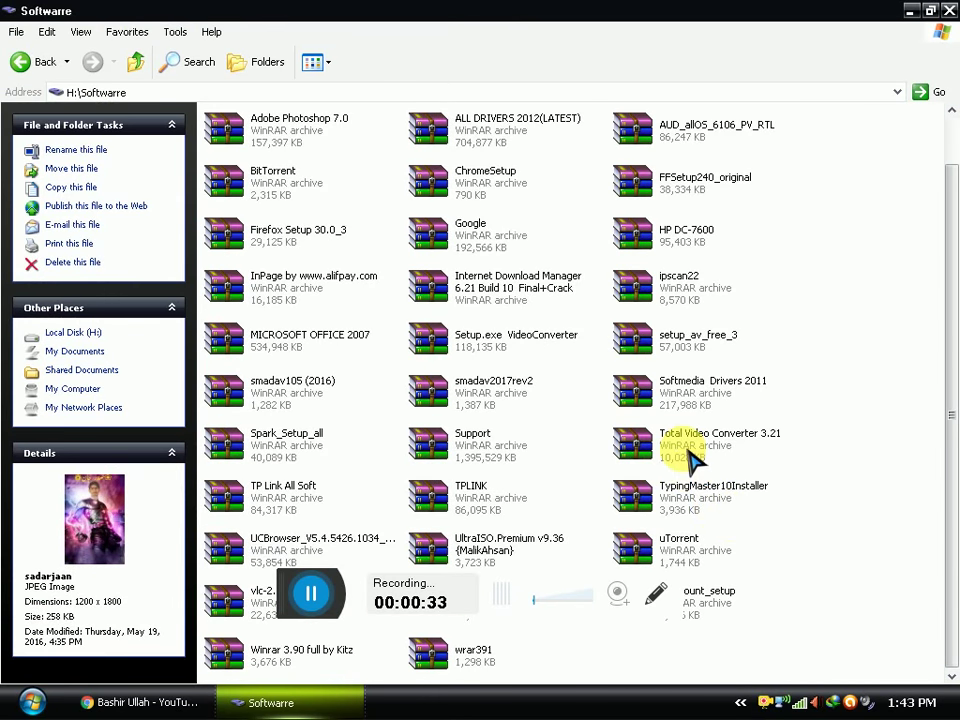
left_click(692, 450)
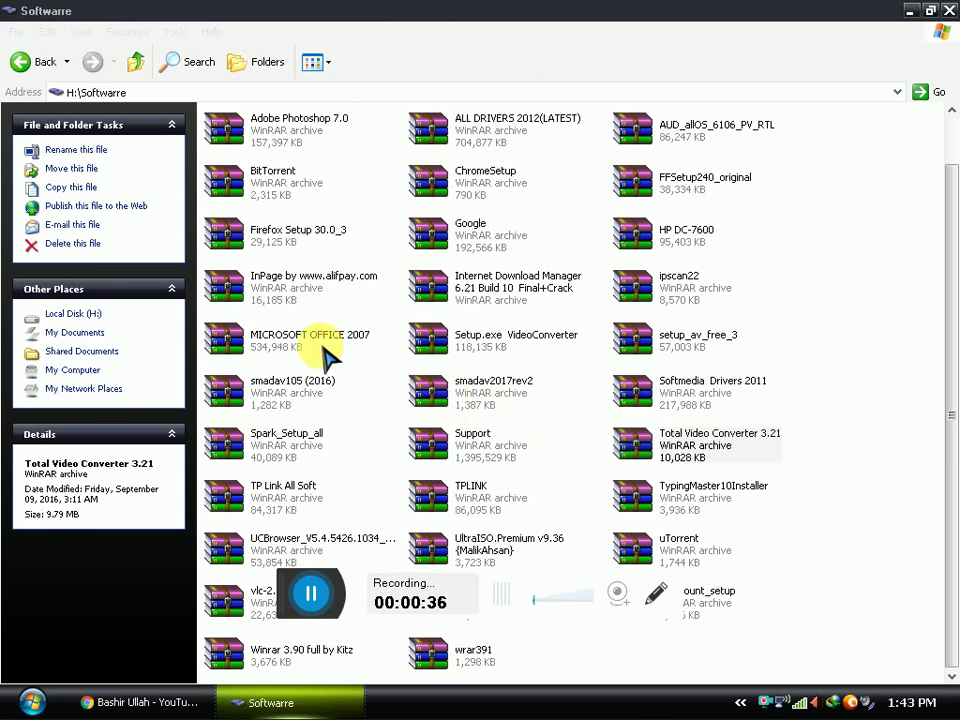
double_click(150, 274)
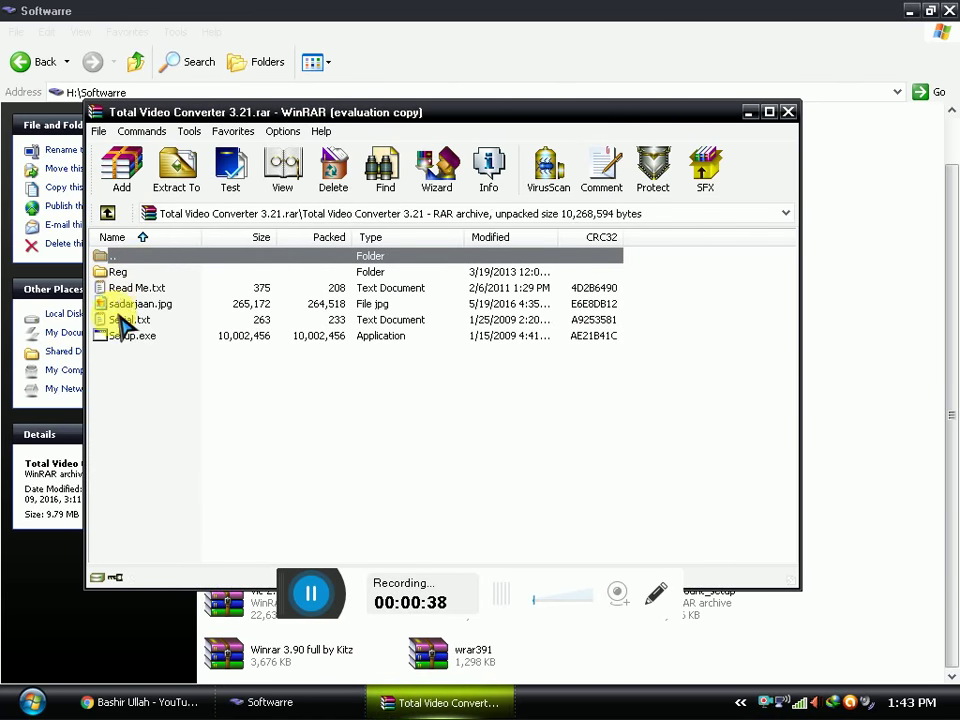
left_click(120, 336)
double_click(119, 336)
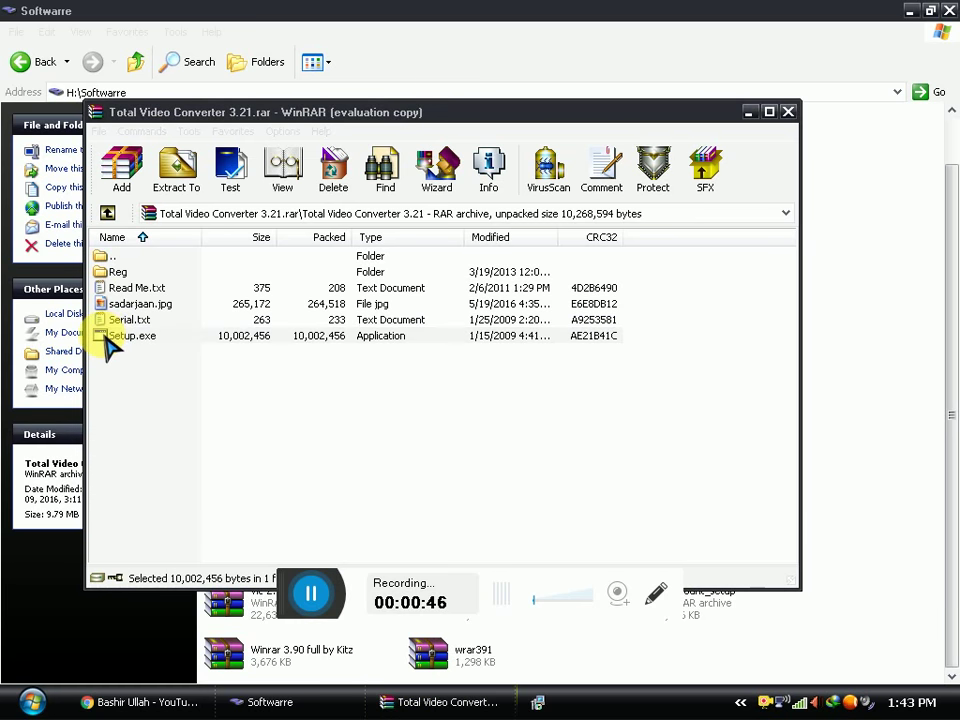
Install Total Video Converter 3.21 in C:\Program Files\Total Video Converter with desktop and Quick Launch icons
left_click(582, 499)
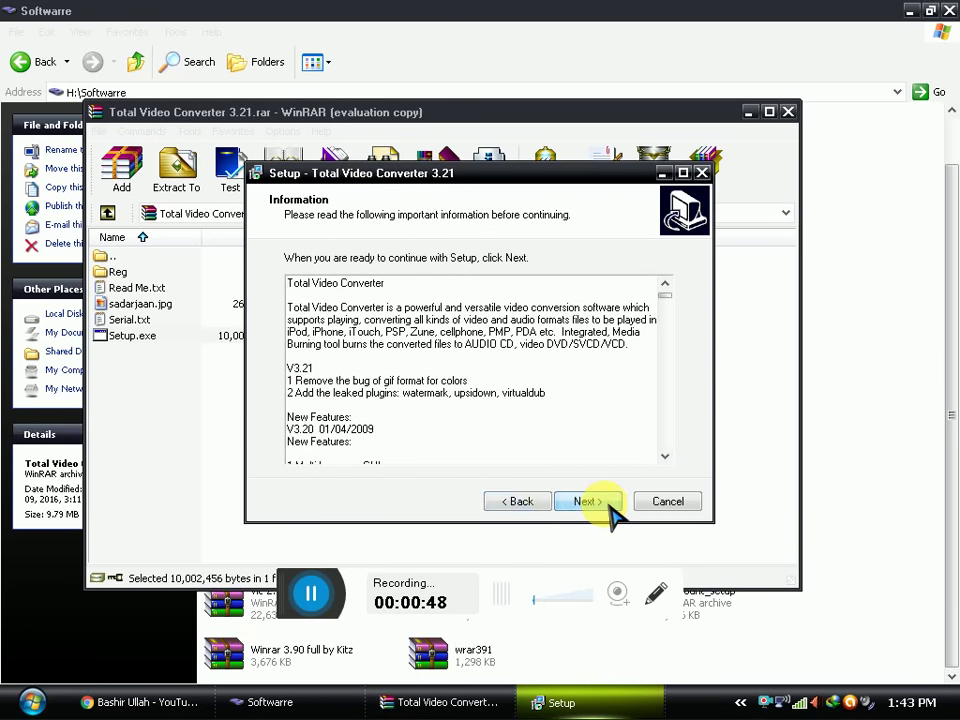
left_click(592, 501)
left_click(610, 505)
left_click(610, 505)
left_click(610, 505)
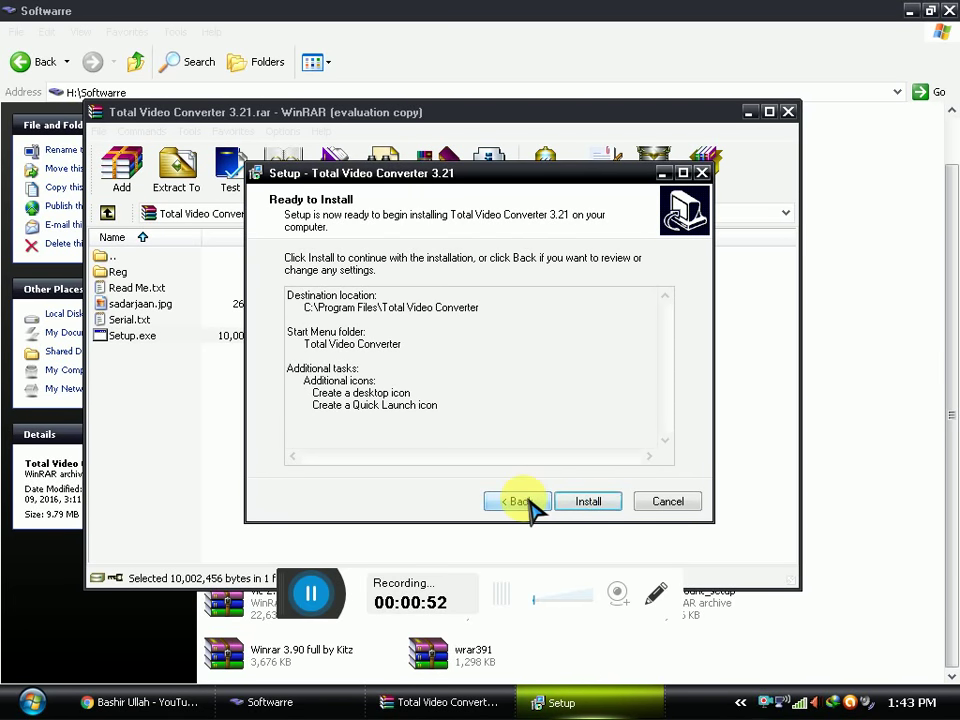
left_click(589, 503)
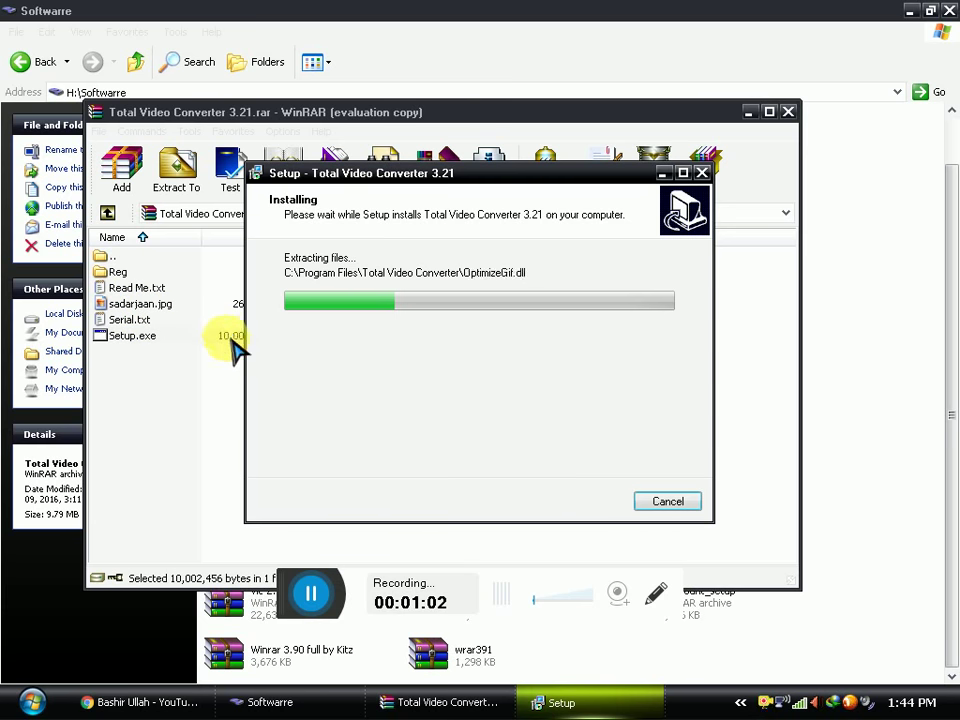
Create a new text document in the Softwarre folder under its default name and open it
right_click(854, 337)
mouse_move(735, 492)
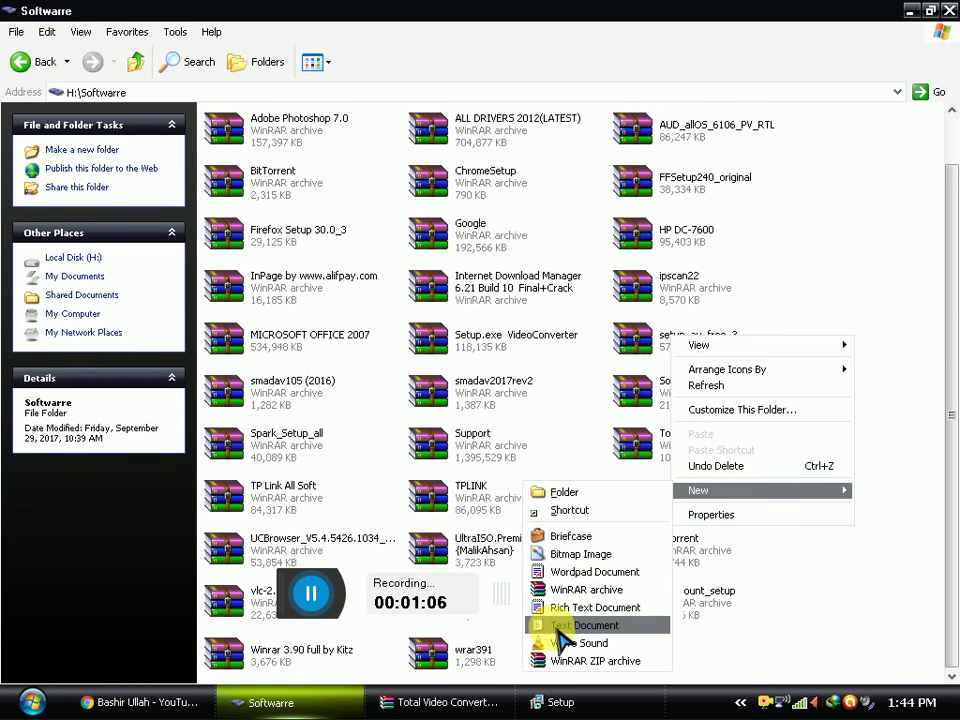
left_click(584, 625)
left_click(243, 390)
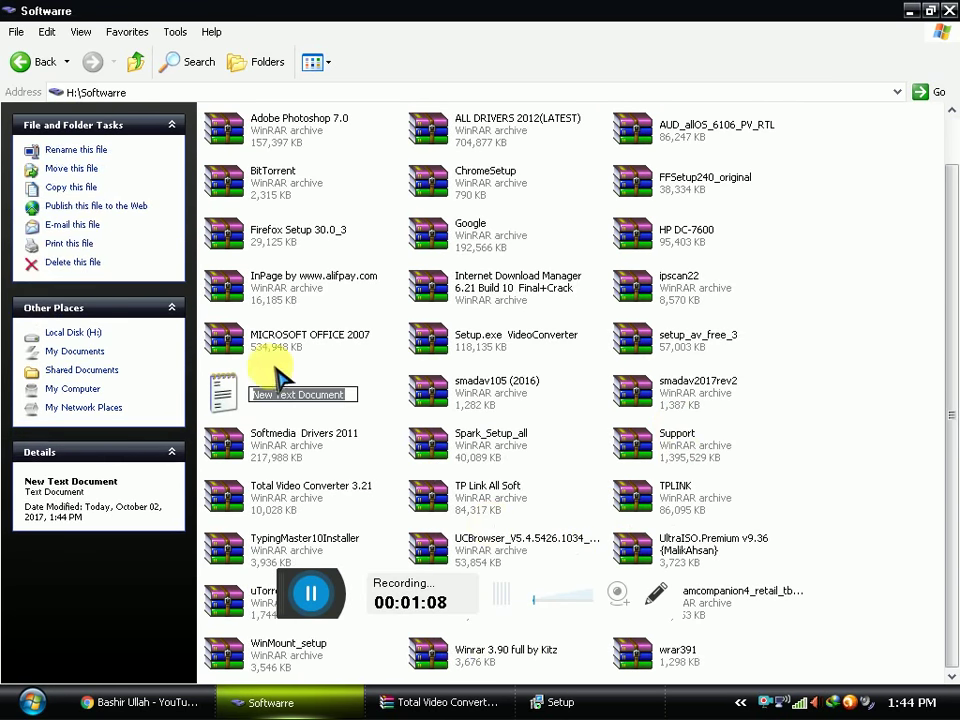
double_click(238, 390)
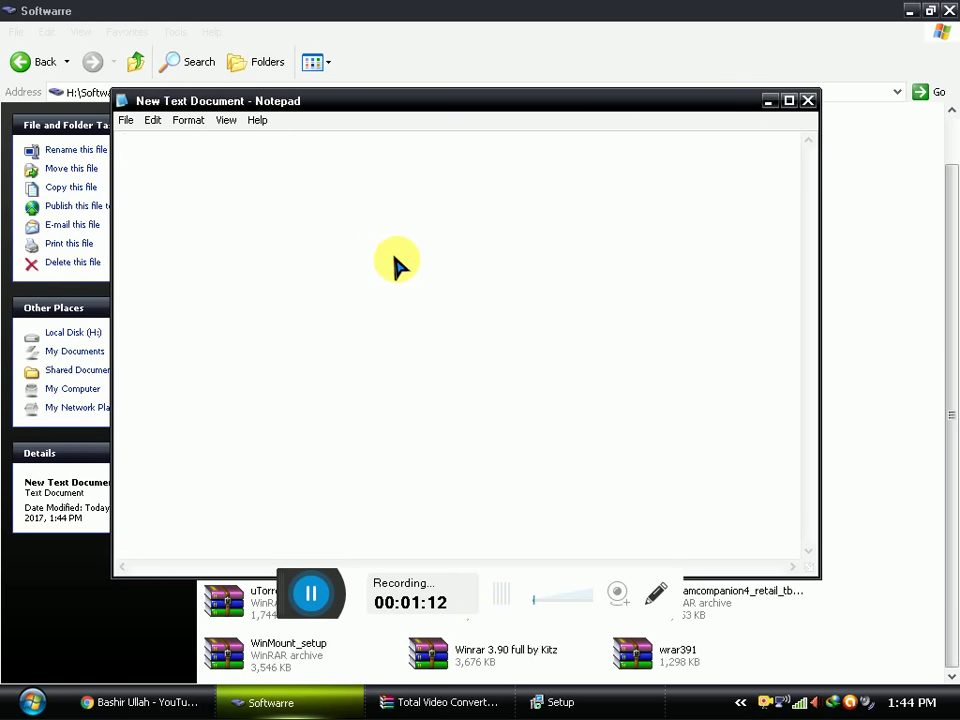
Write "ye instal Ho raha hai" in the open text document and close it without saving
type("ye")
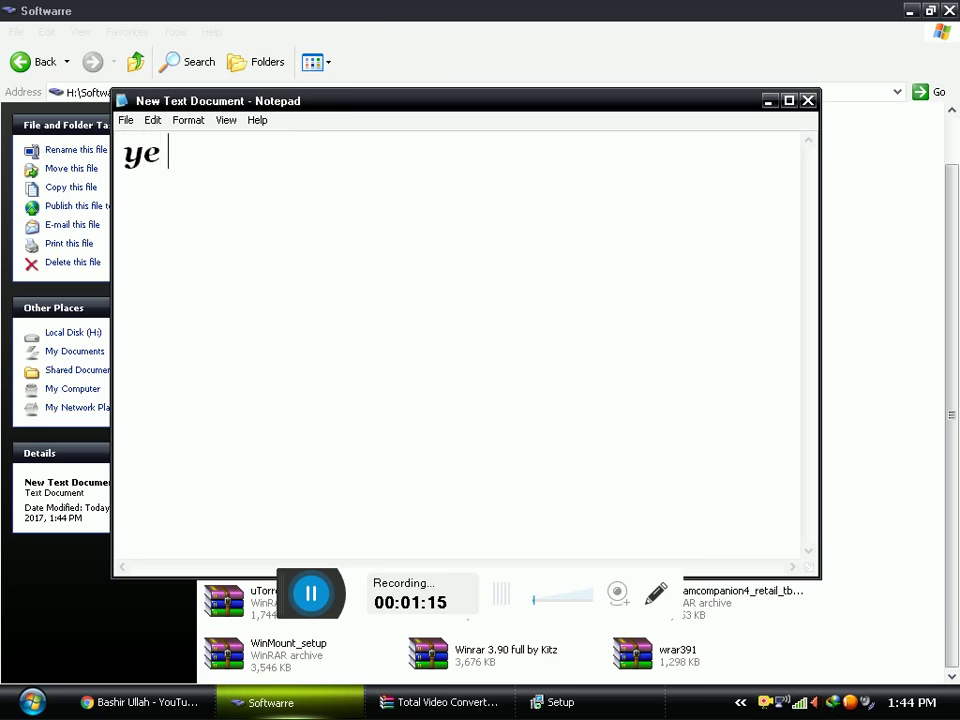
type(" inst")
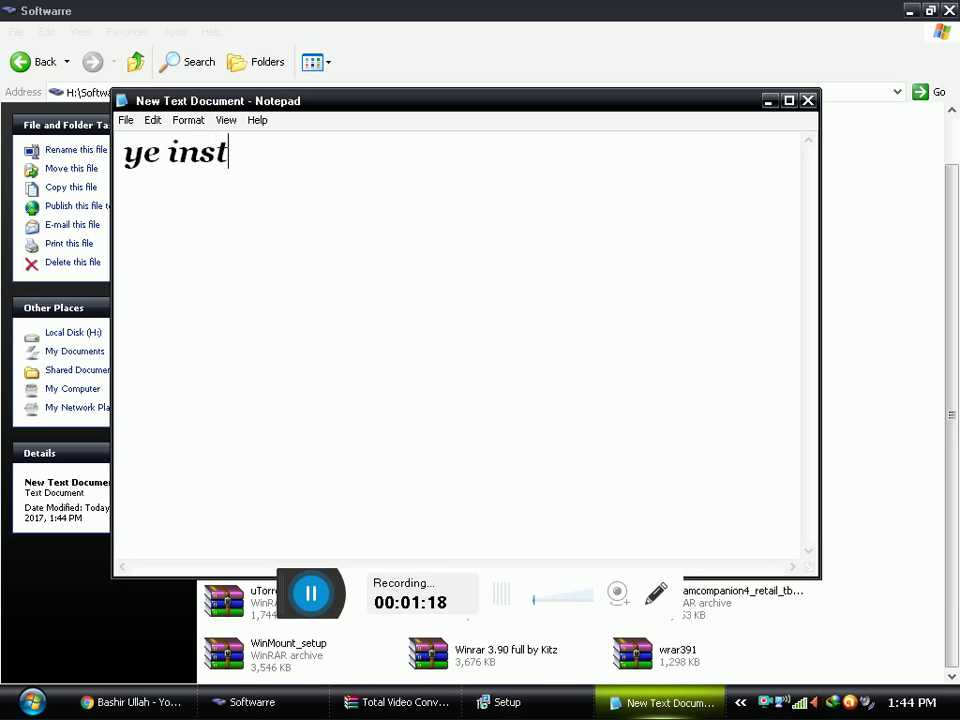
type("al Ho")
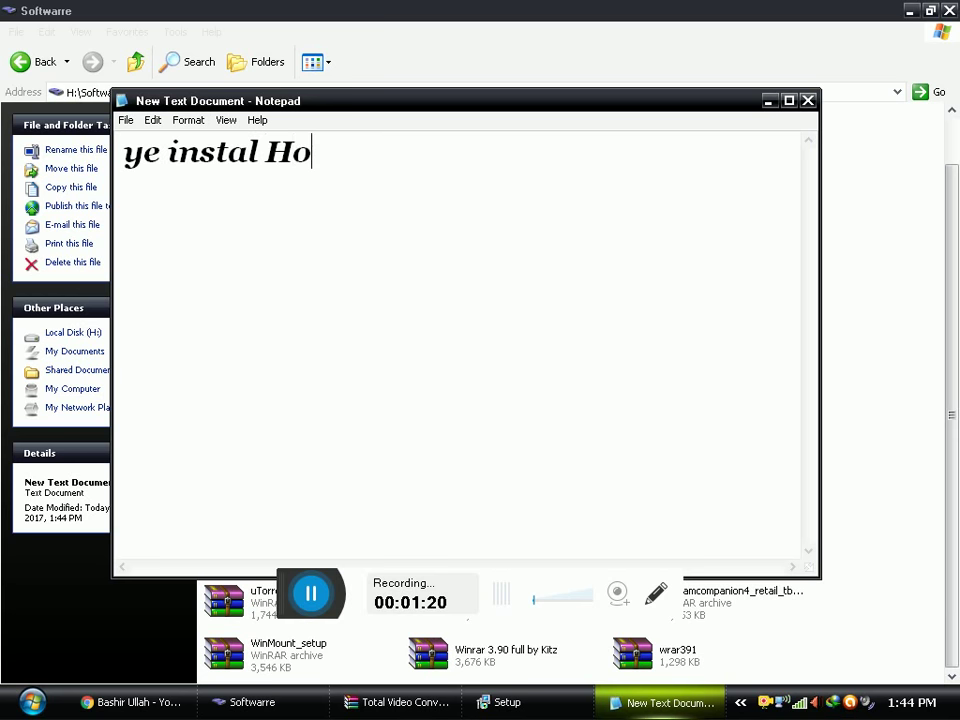
type(" raha")
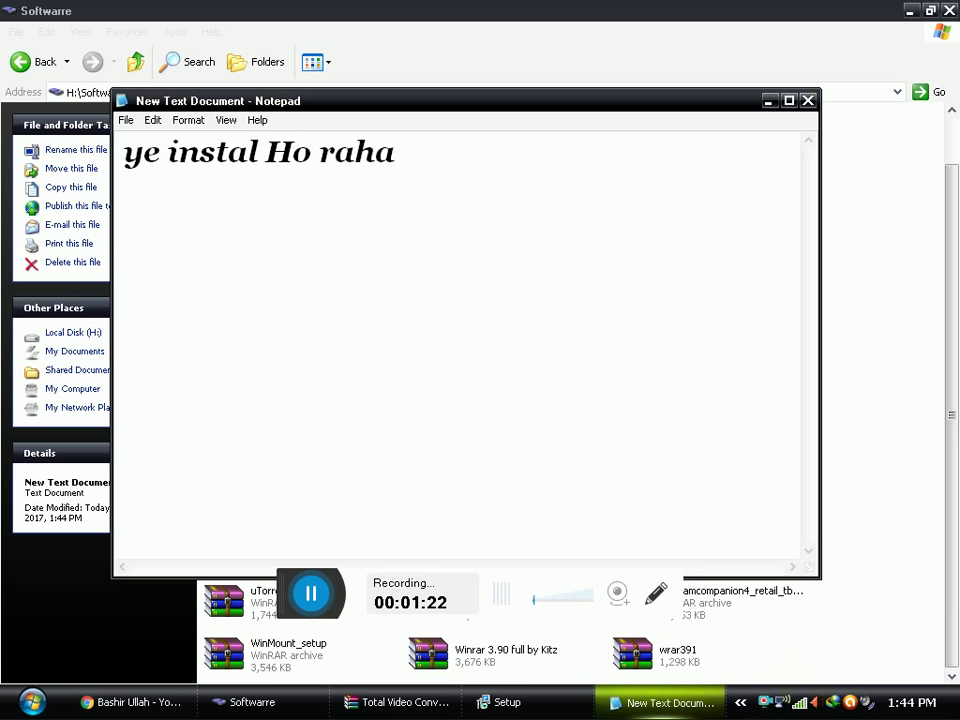
type(" hai")
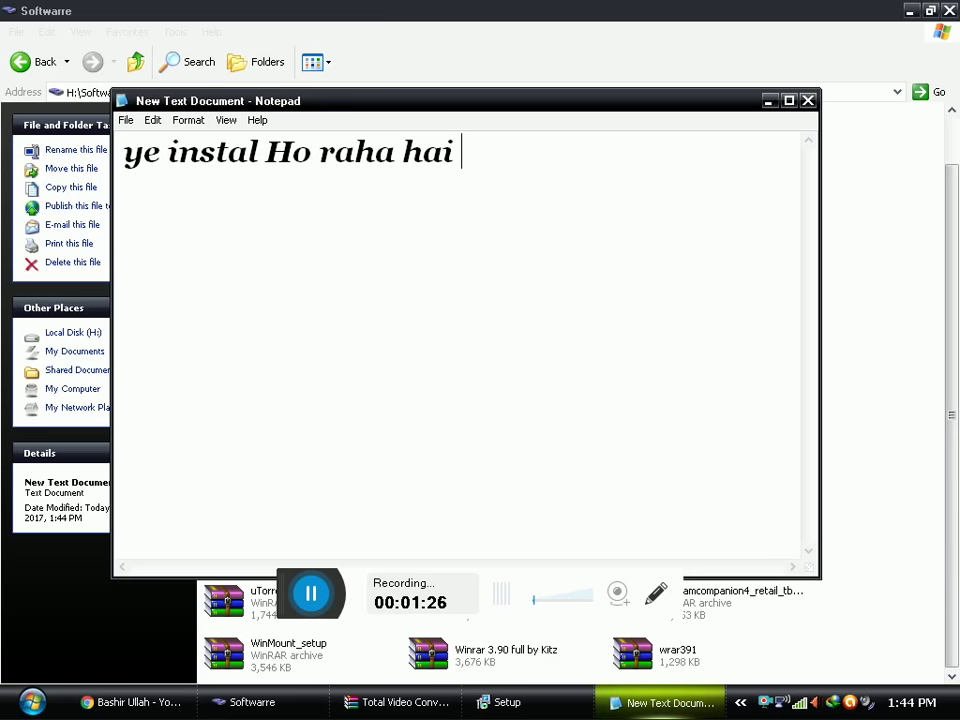
left_click(808, 100)
left_click(476, 405)
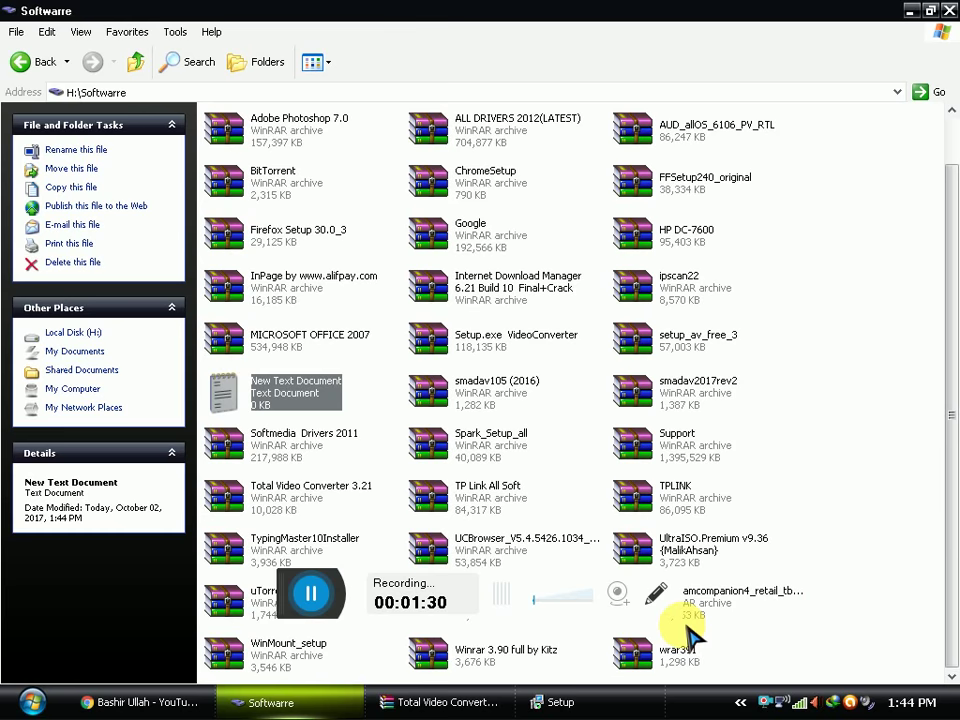
Finish the setup wizard without launching Total Video Converter, and clear the desktop of the folder and archive windows
left_click(621, 703)
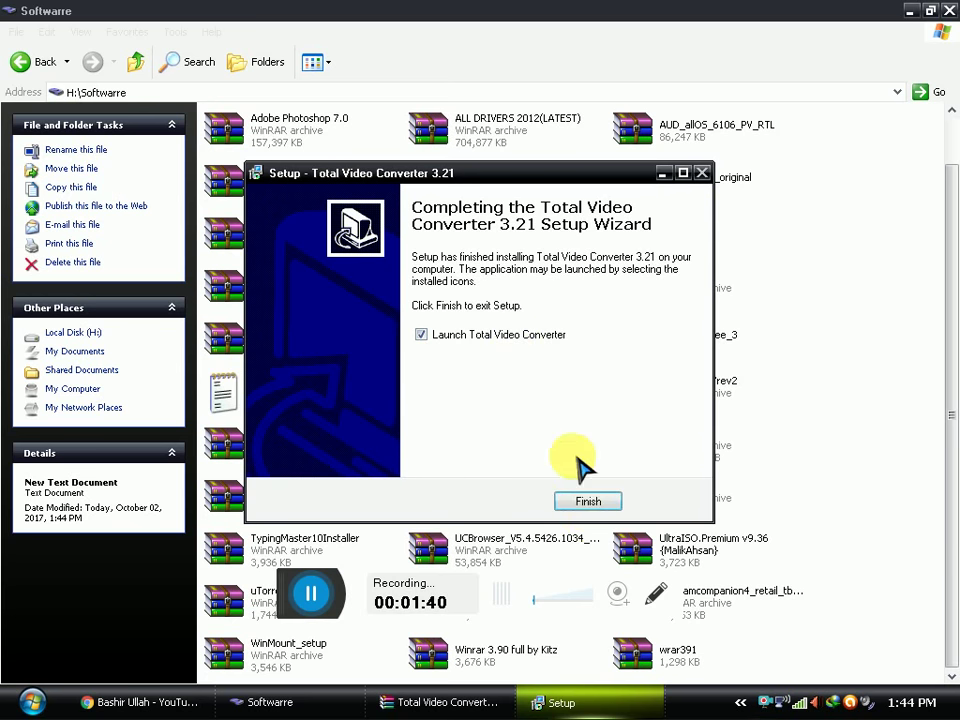
left_click(421, 335)
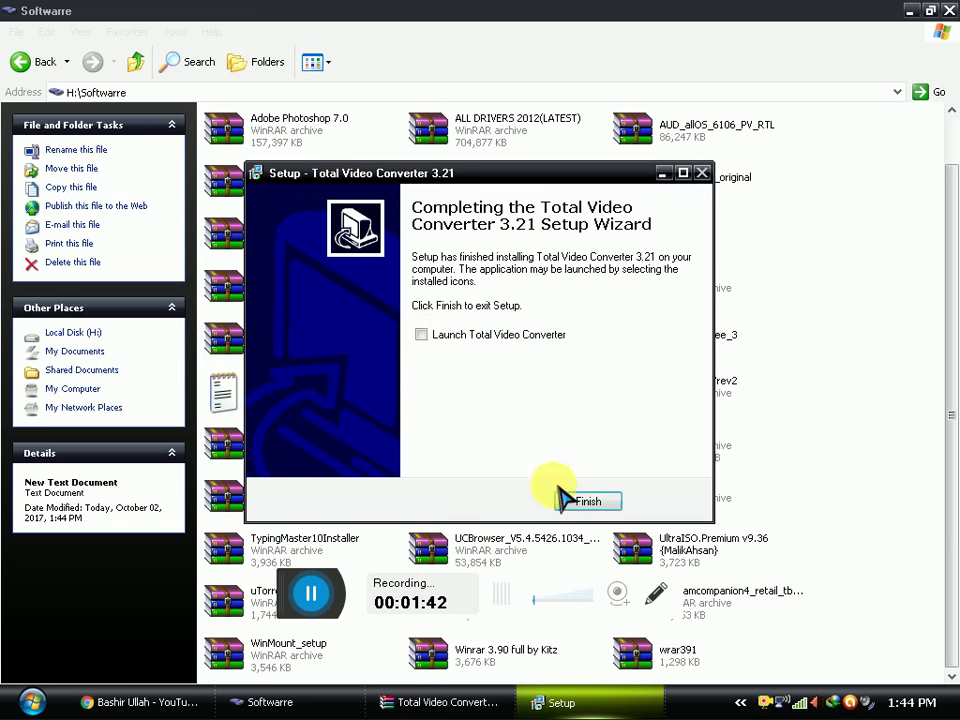
left_click(585, 508)
left_click(916, 11)
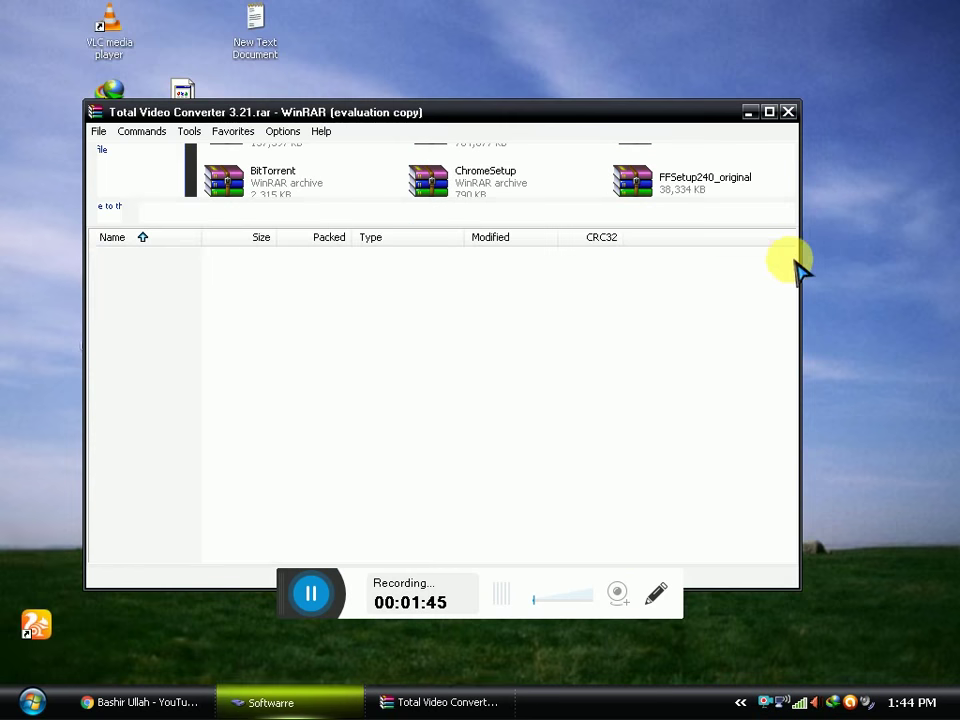
left_click(788, 111)
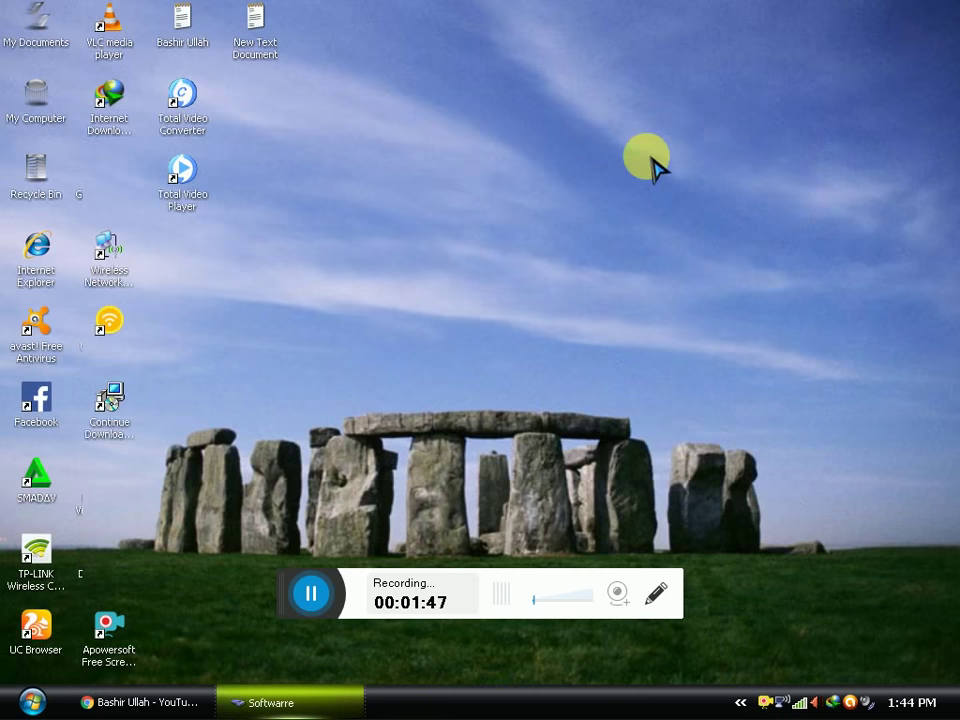
Create a new text document on the desktop under its default name and open it
right_click(549, 358)
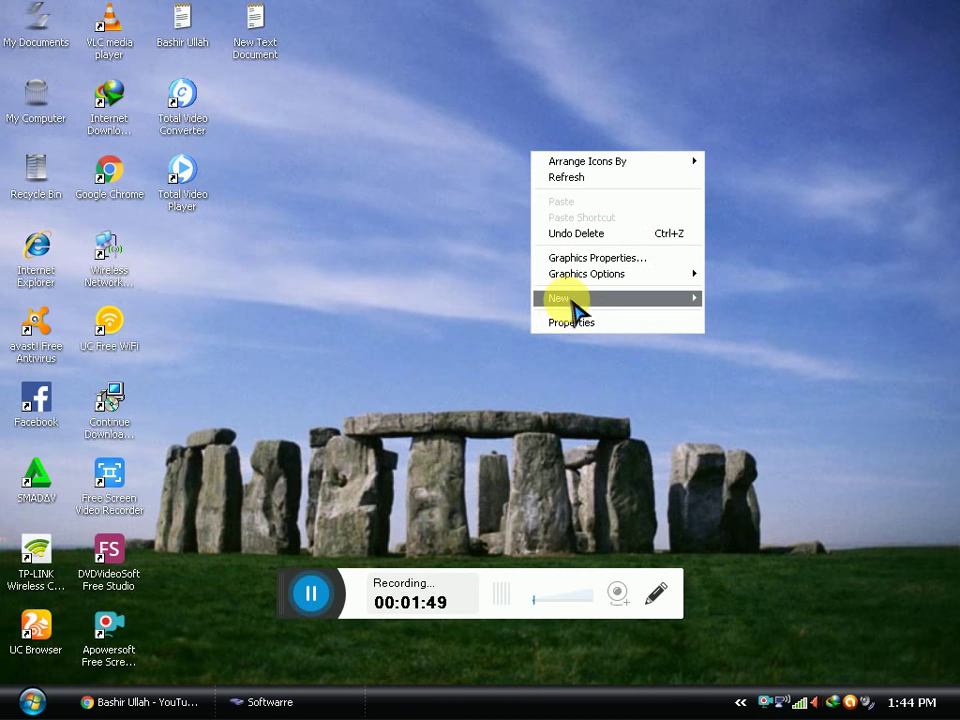
mouse_move(722, 296)
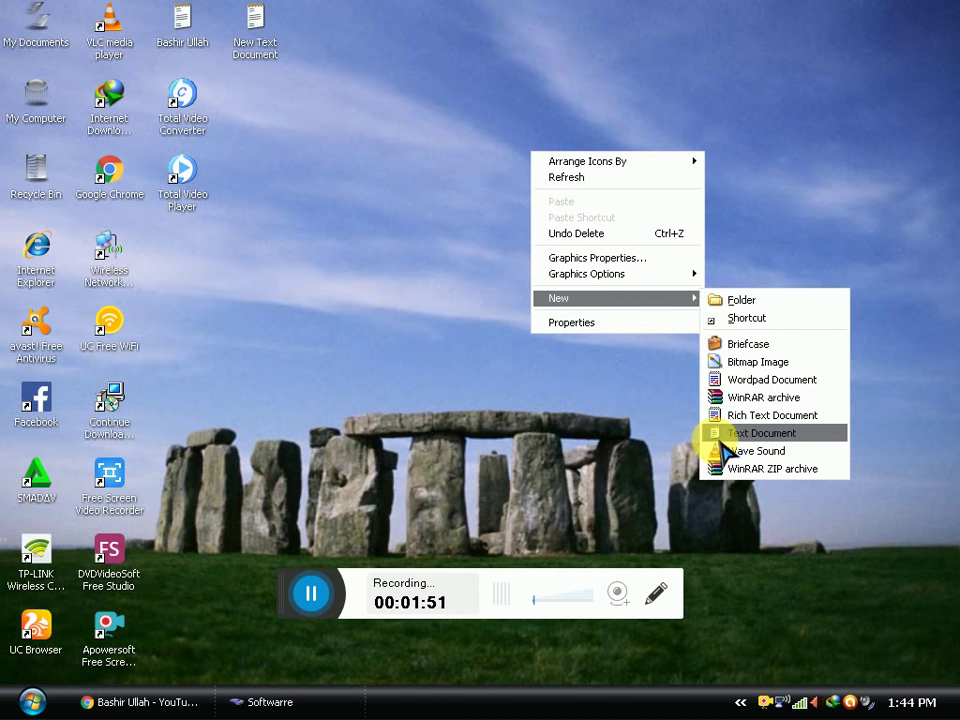
left_click(708, 433)
double_click(542, 195)
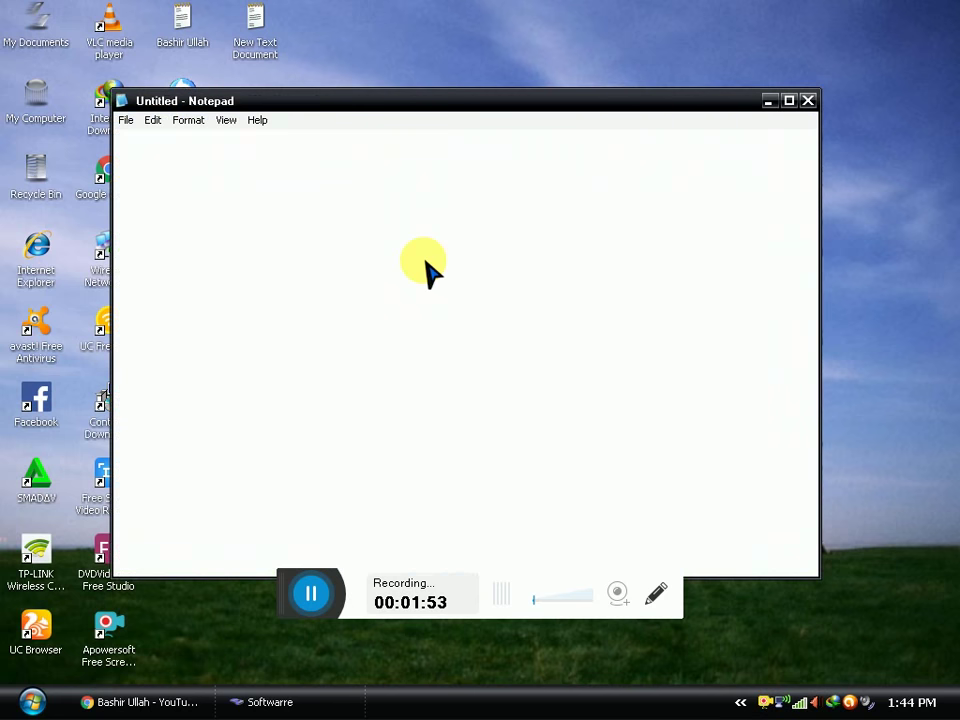
Write "Theek Hai Dosto Ye Instal Ho Gya Hai" as the first line of the new document
type("Th")
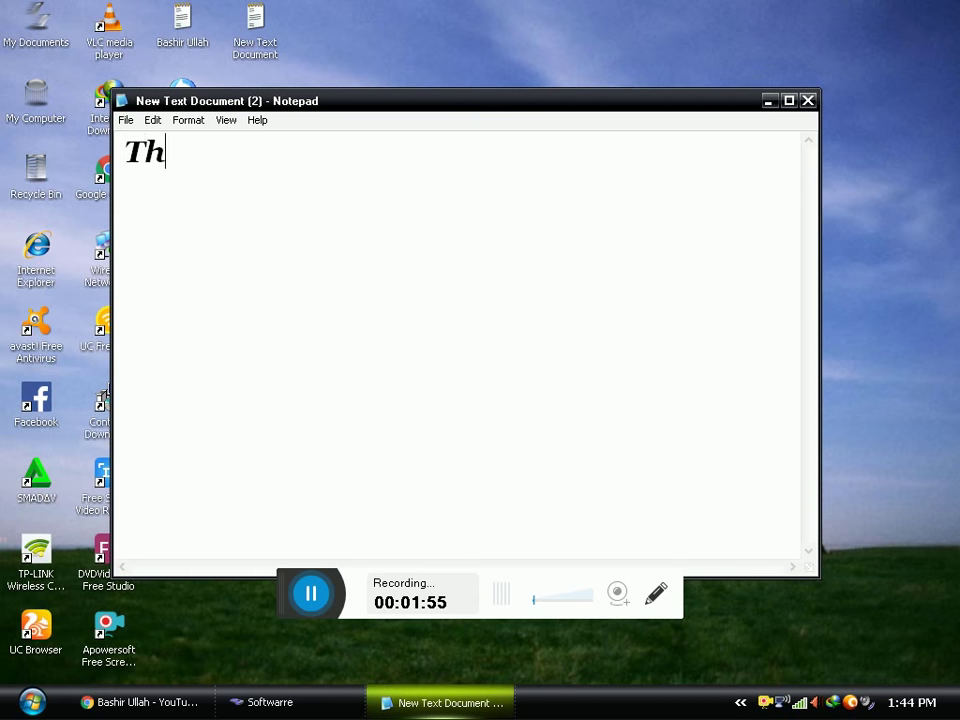
type("eek Hai")
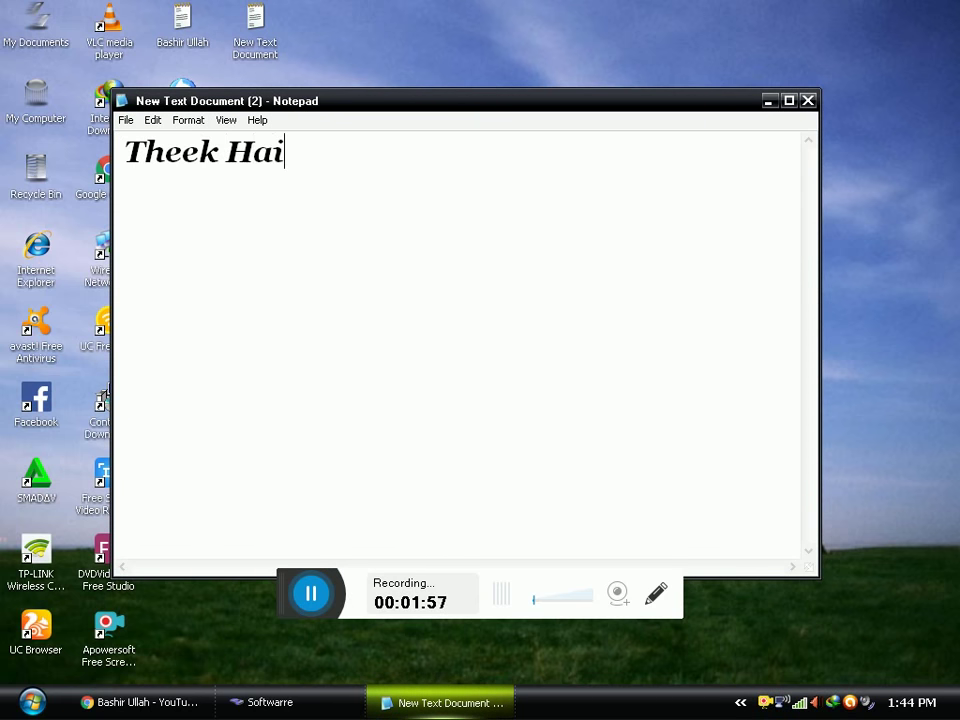
type(" D")
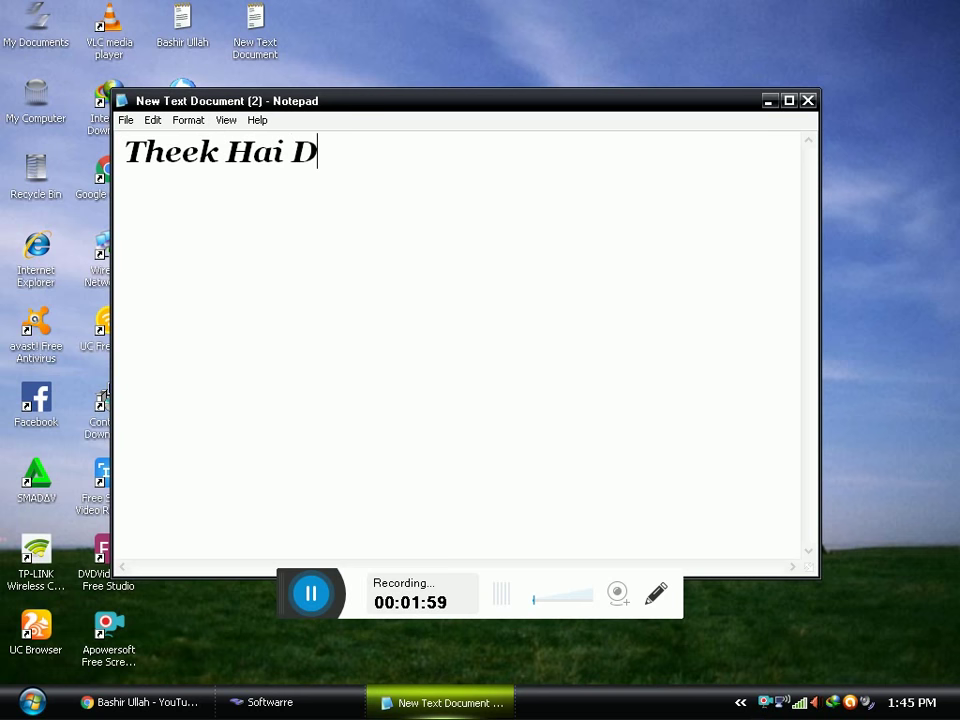
type("osto")
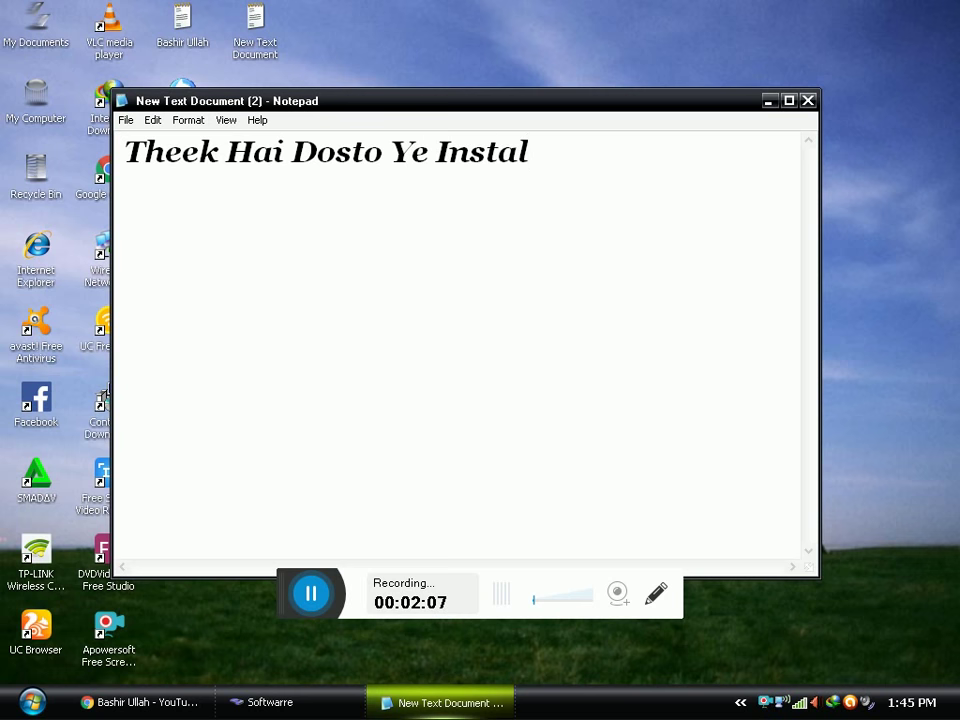
type("Ye Instal Ho")
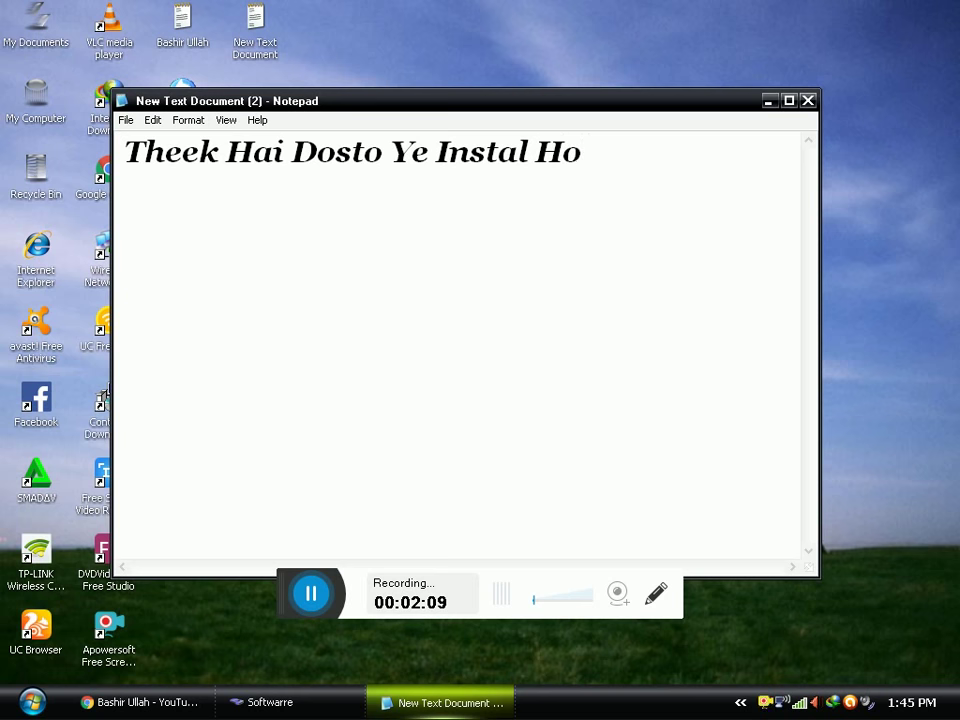
type(" Gya Hai")
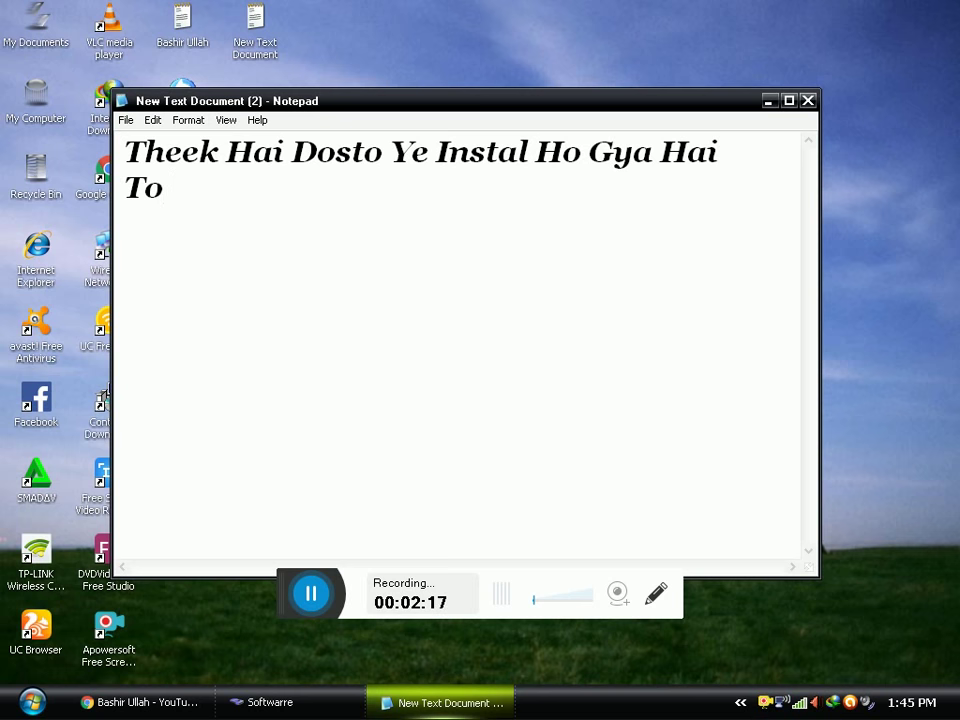
Add the second line "To Phir ye dekte hain Unstal kese krain" to the document, then close it and save the changes
type("To Phir E")
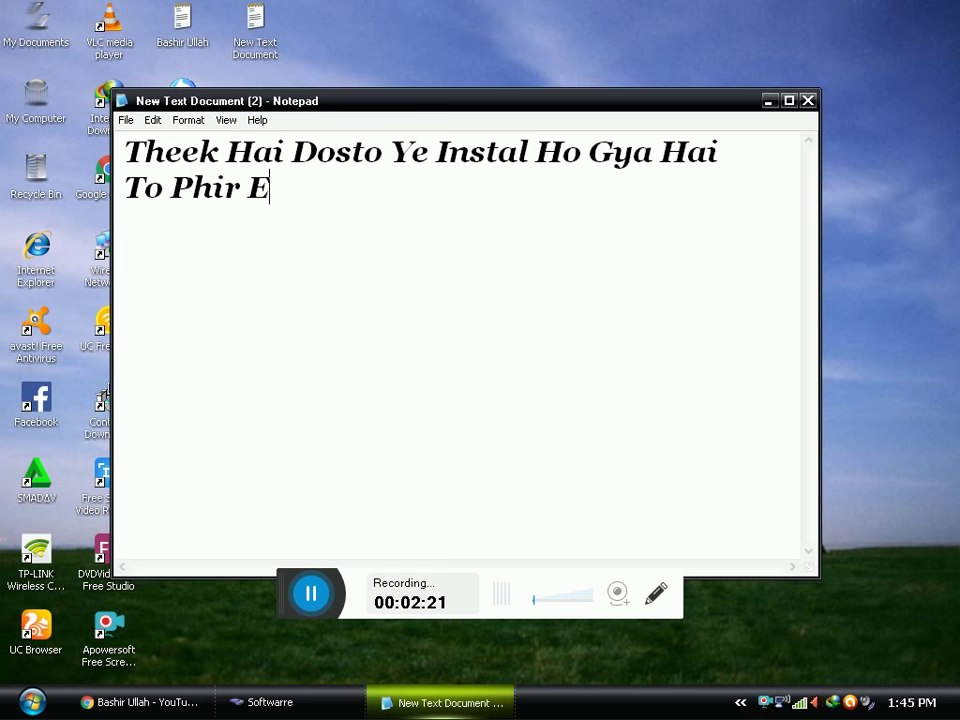
key("BackSpace")
type("ye ")
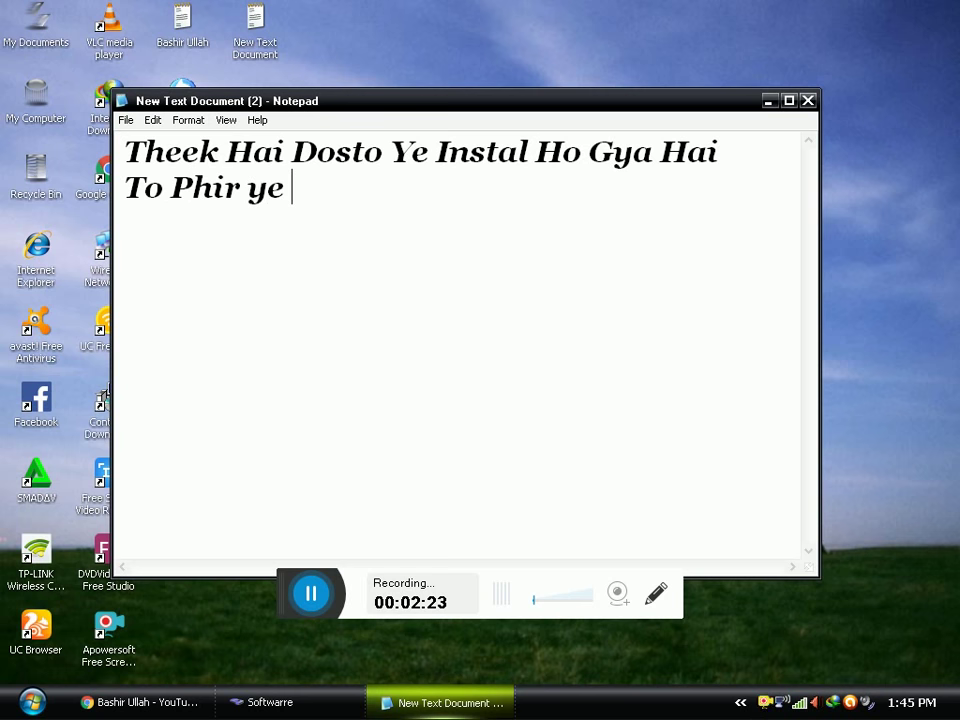
type("dek")
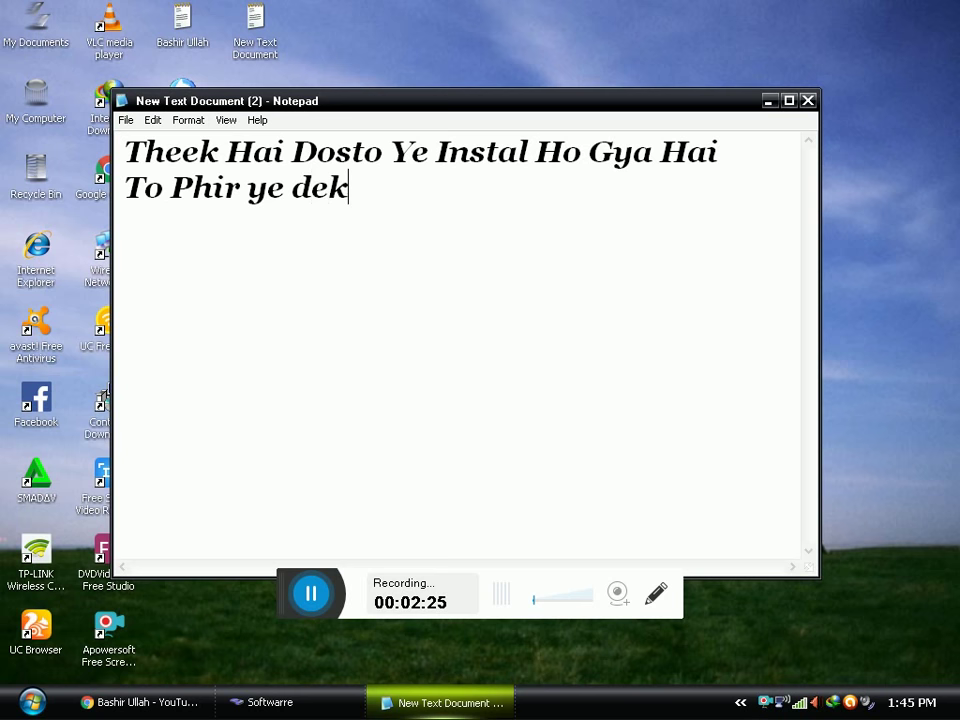
type("te hai")
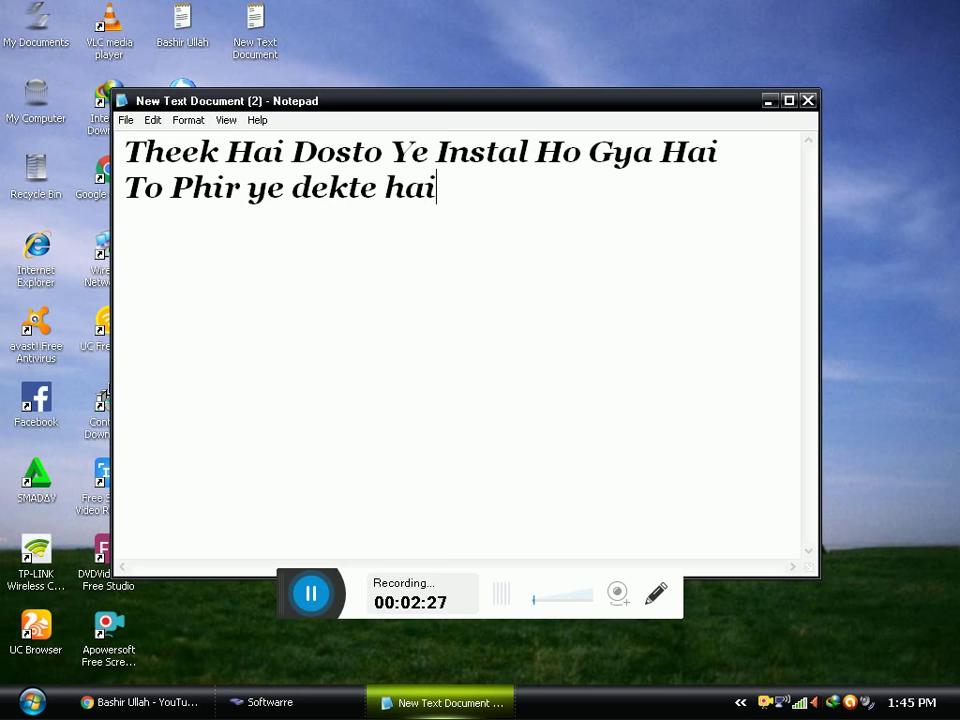
type("m")
key("BackSpace")
type("n Unstal ke")
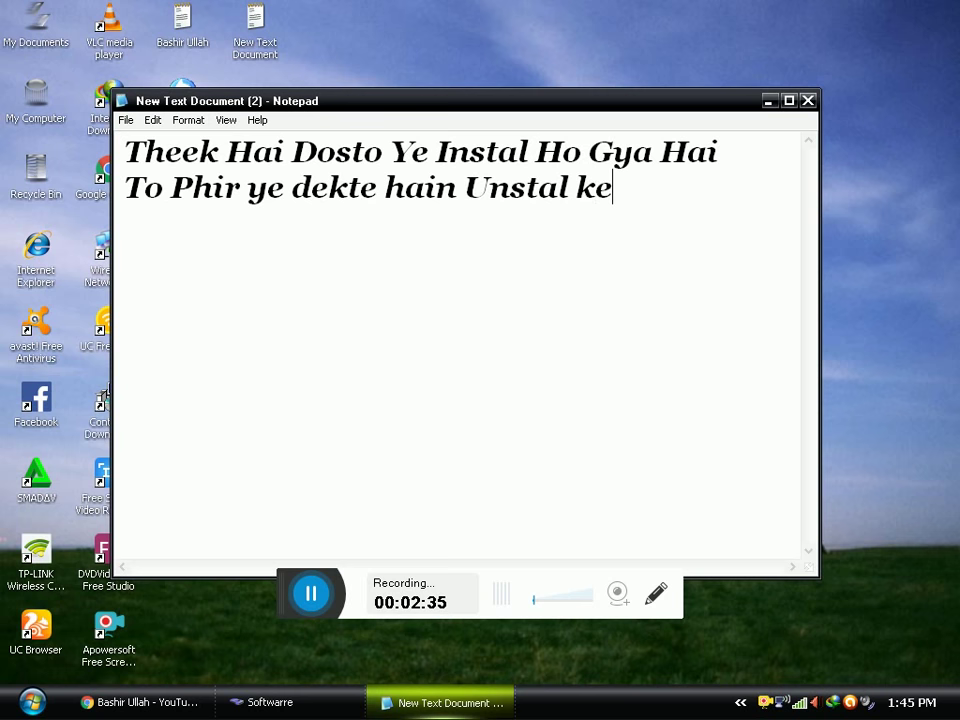
type("se karain")
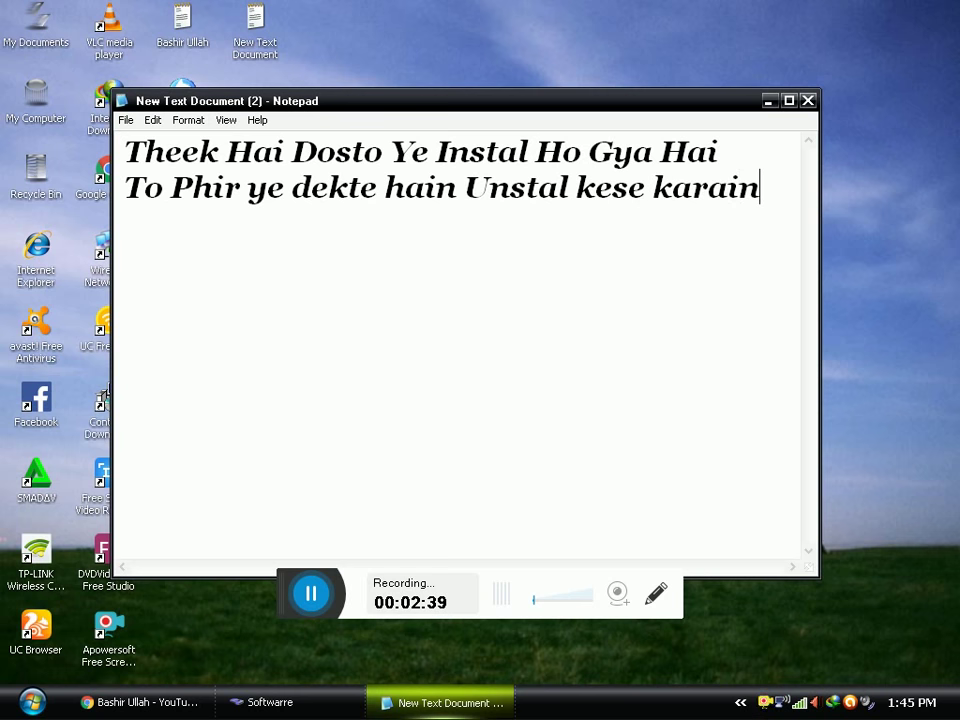
key("BackSpace")
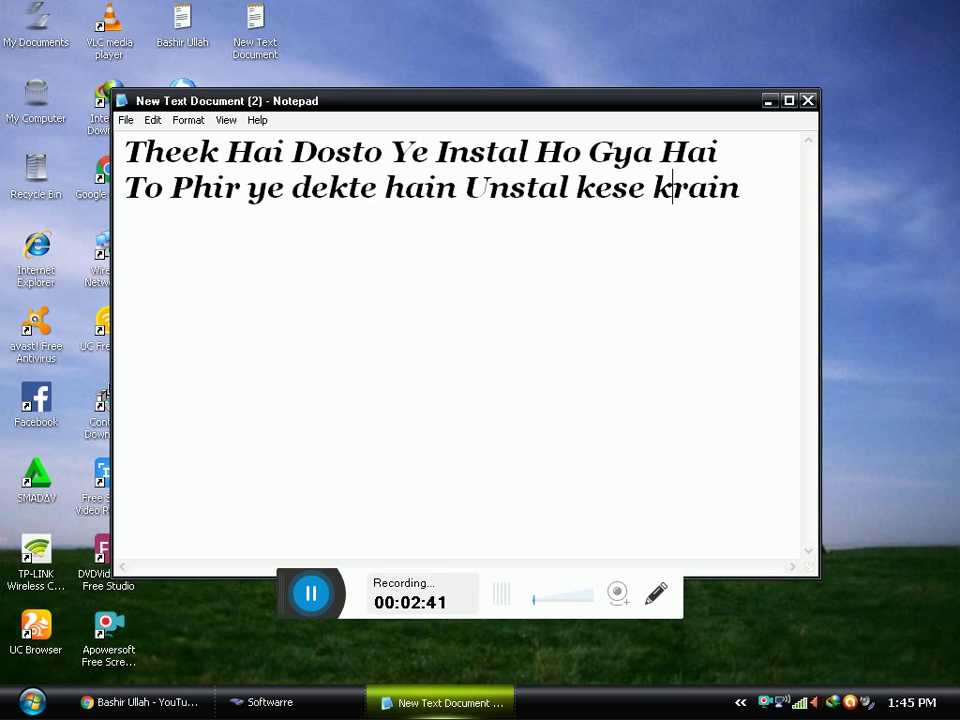
left_click(808, 100)
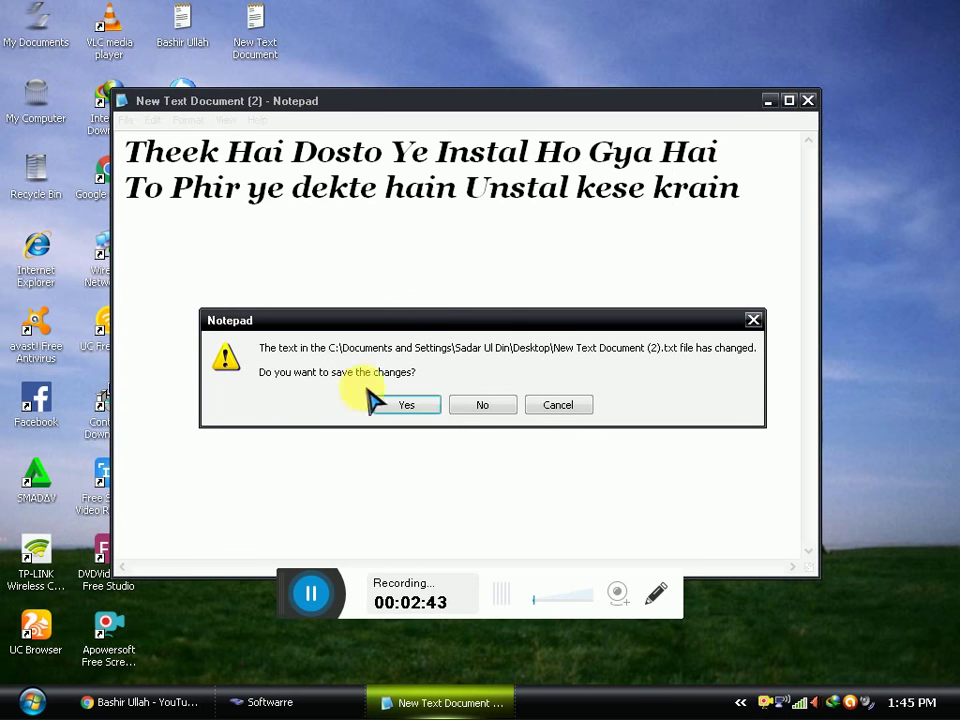
left_click(407, 405)
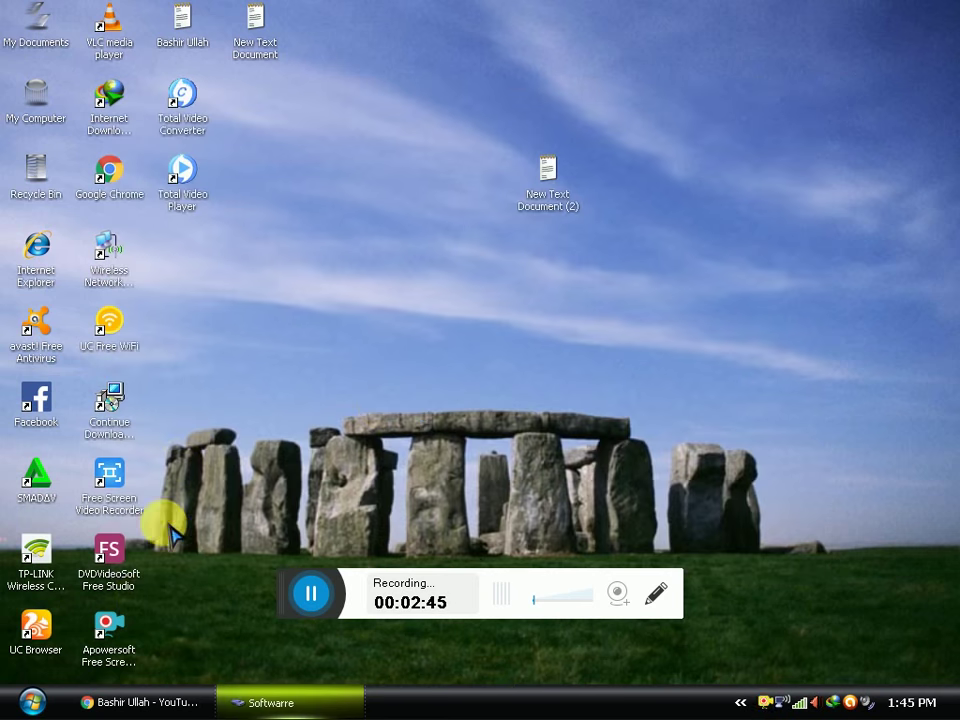
Refresh the desktop
key("F5")
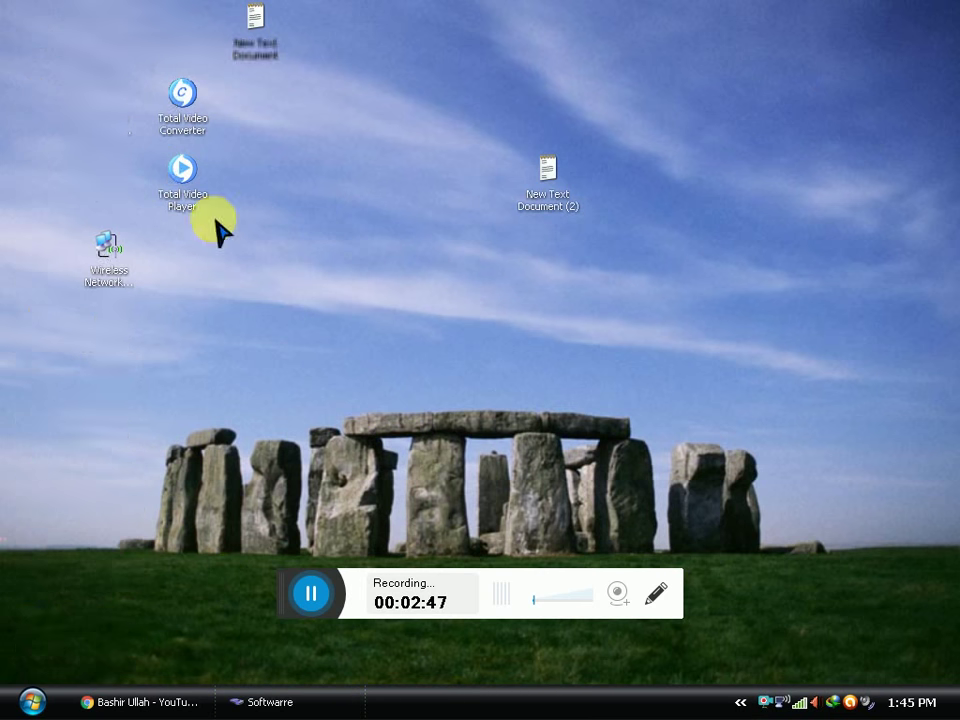
left_click_drag(229, 252, 261, 165)
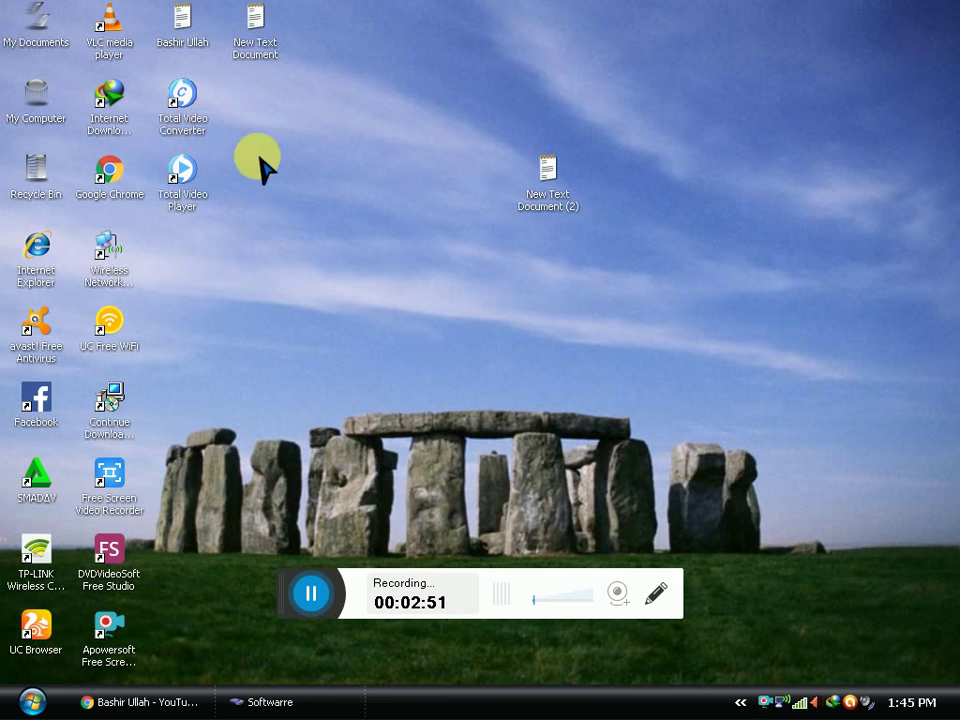
right_click(244, 127)
left_click(262, 151)
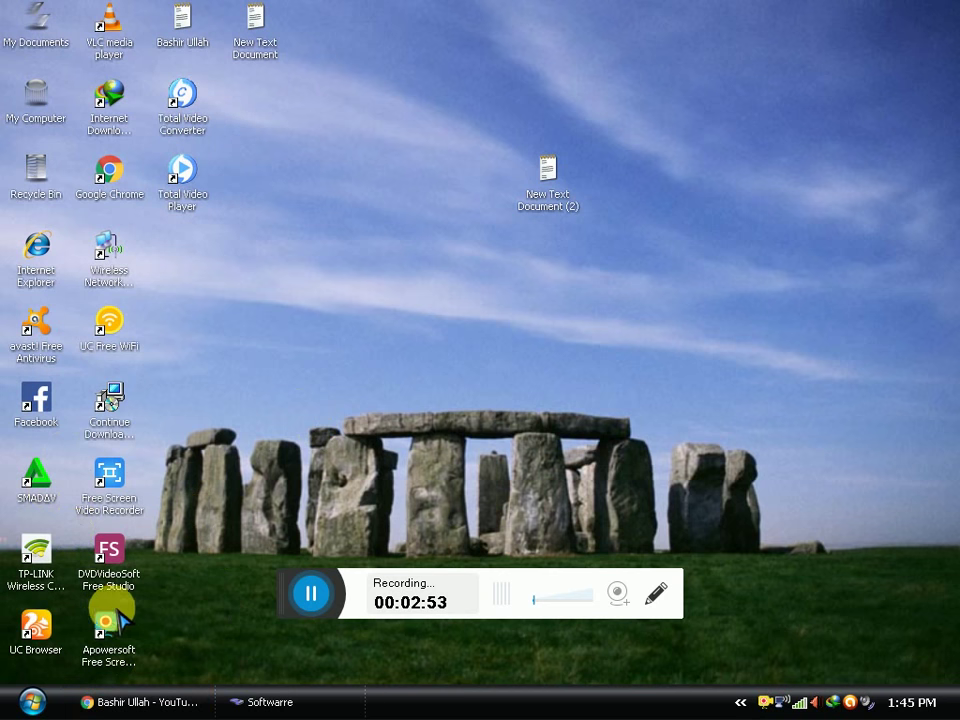
Open Add or Remove Programs from the Control Panel and select Total Video Converter 3.20 090114 among the installed programs
left_click(8, 700)
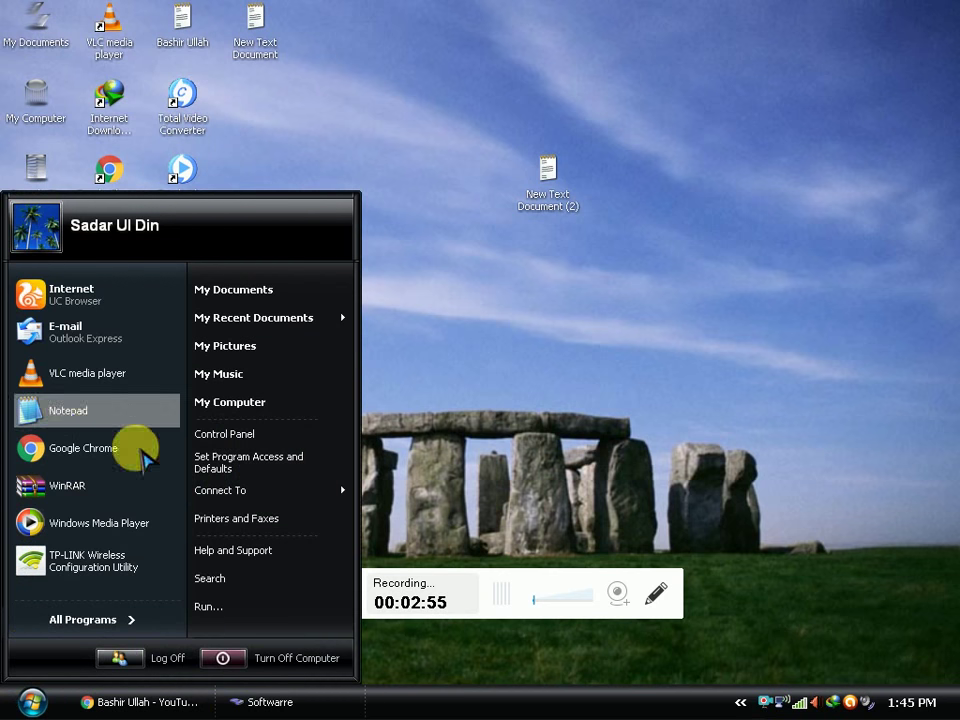
left_click(240, 435)
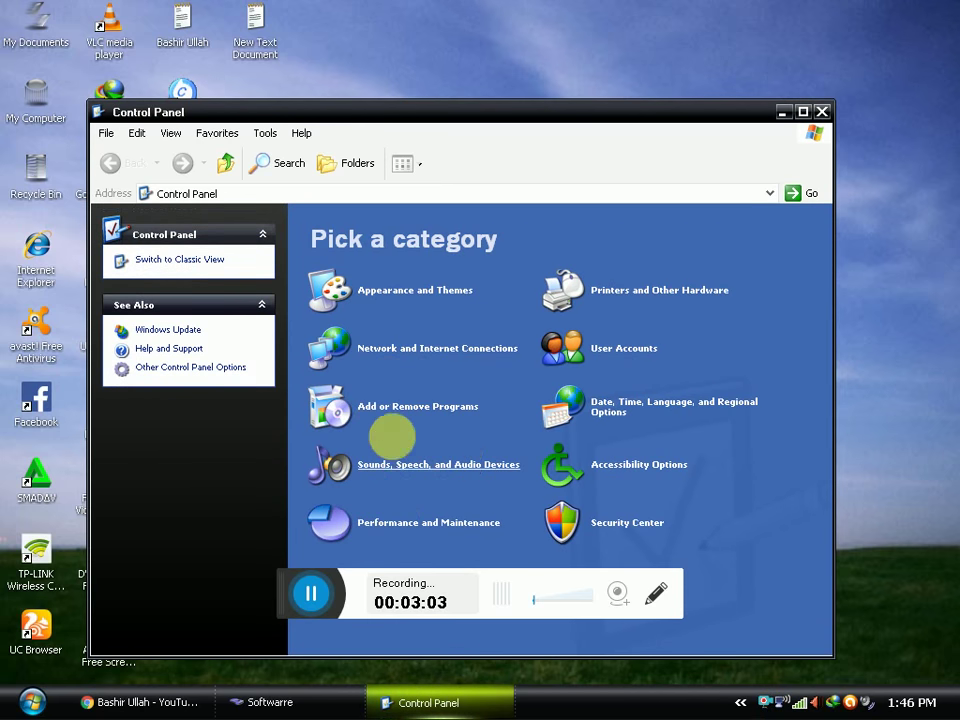
left_click(392, 418)
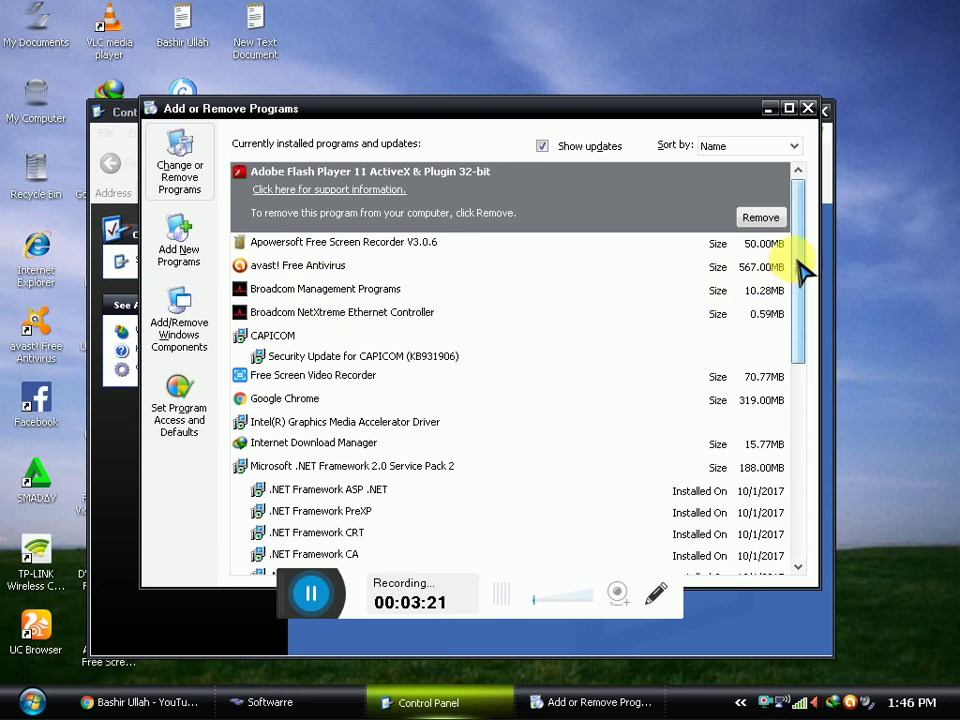
scroll(795, 280, "down", 2)
left_click_drag(806, 312, 778, 250)
left_click_drag(772, 258, 789, 504)
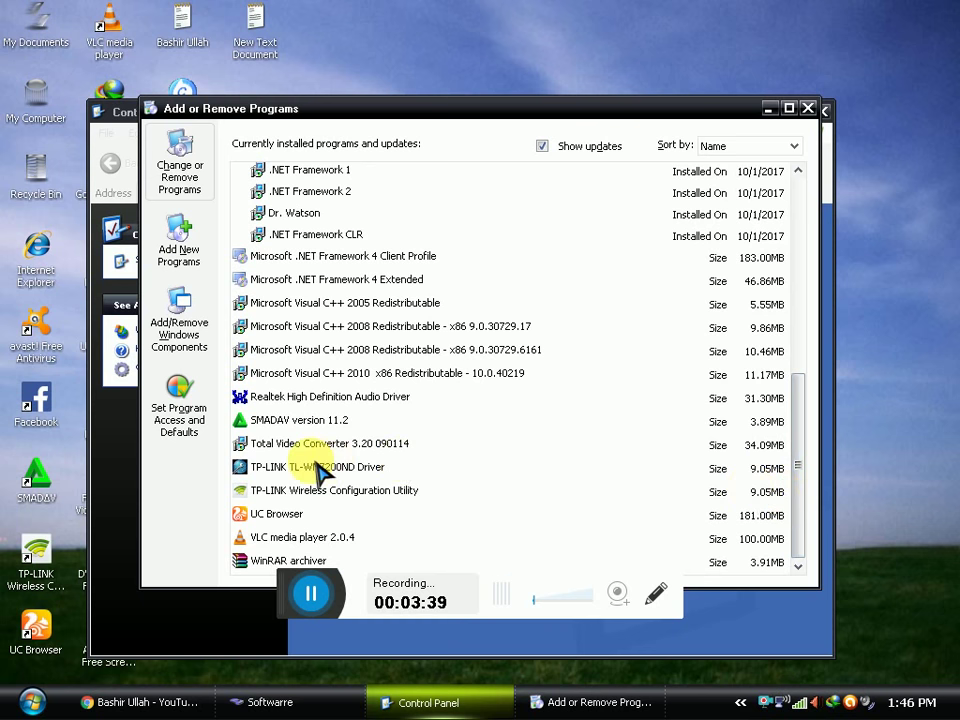
left_click(282, 443)
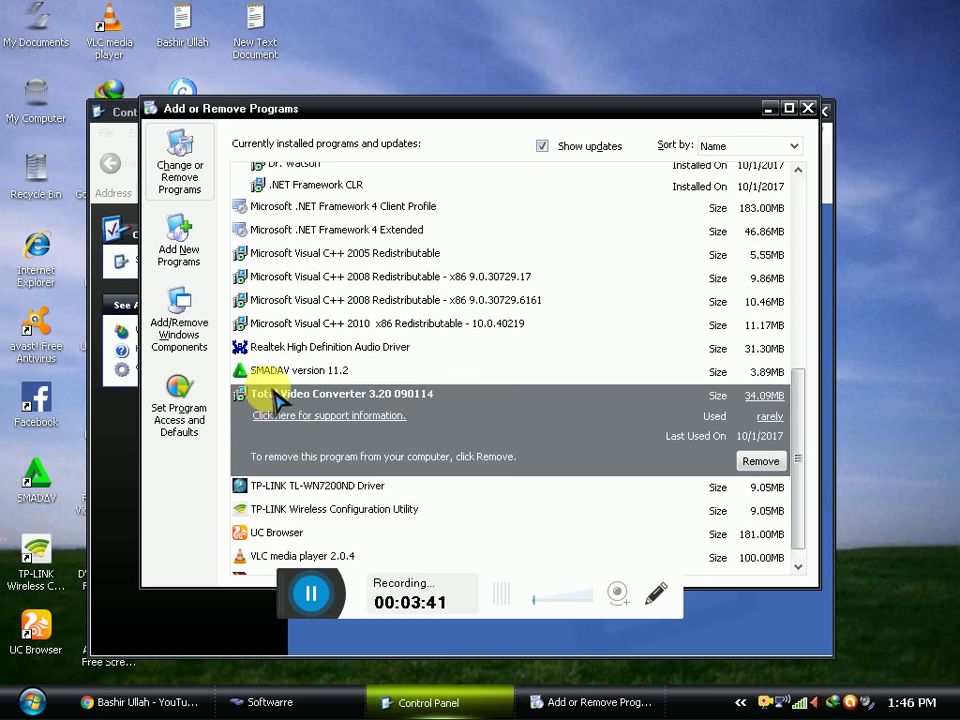
Close the Control Panel window and reposition the Add or Remove Programs window over the desktop
left_click_drag(318, 100, 312, 174)
left_click(246, 115)
left_click(802, 111)
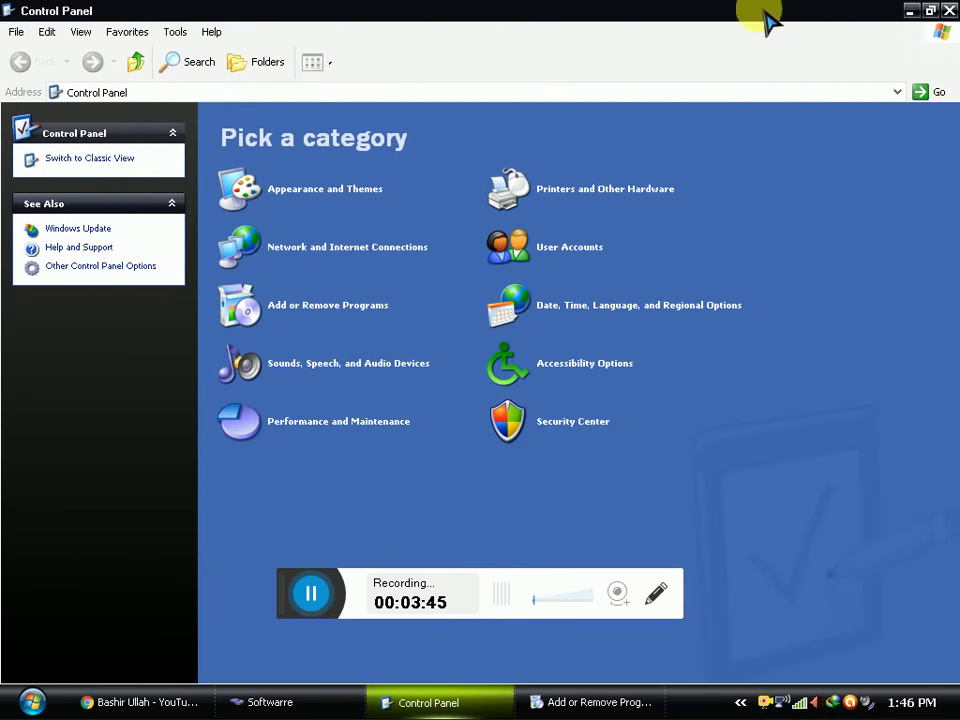
left_click(943, 9)
left_click_drag(185, 213, 174, 360)
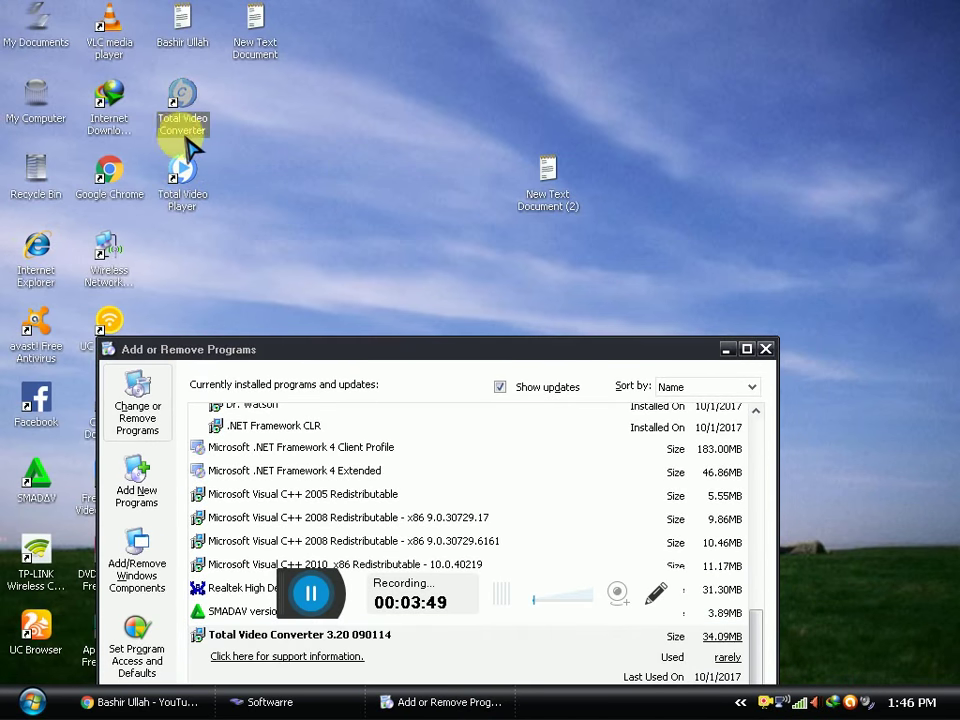
left_click_drag(332, 348, 388, 173)
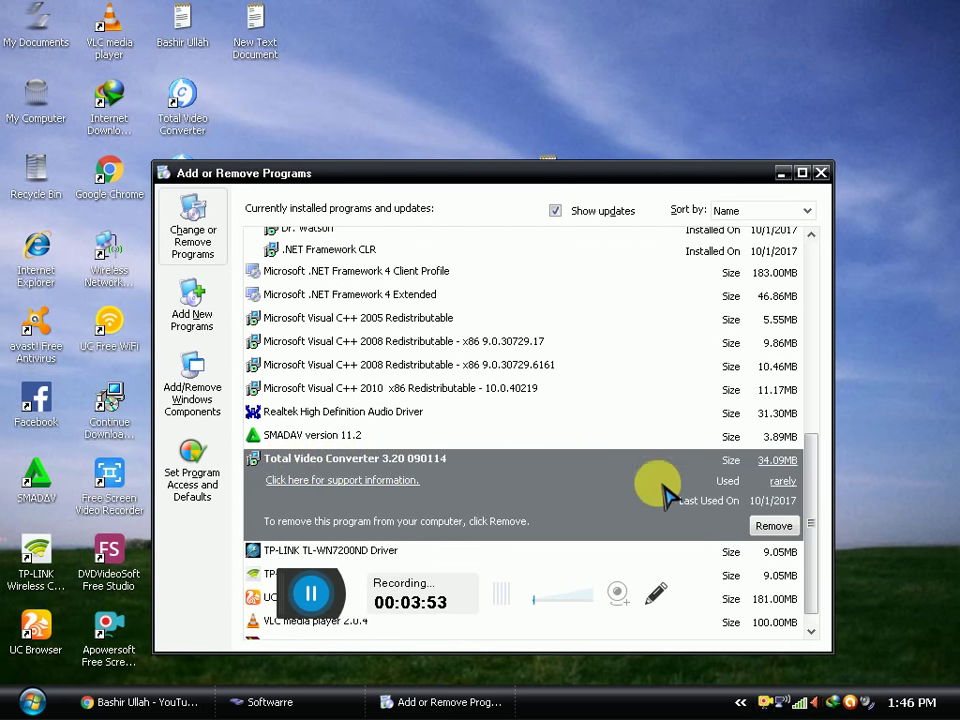
Uninstall Total Video Converter with all its components, agreeing to remove all shared files, and dismiss the completion message
left_click(772, 525)
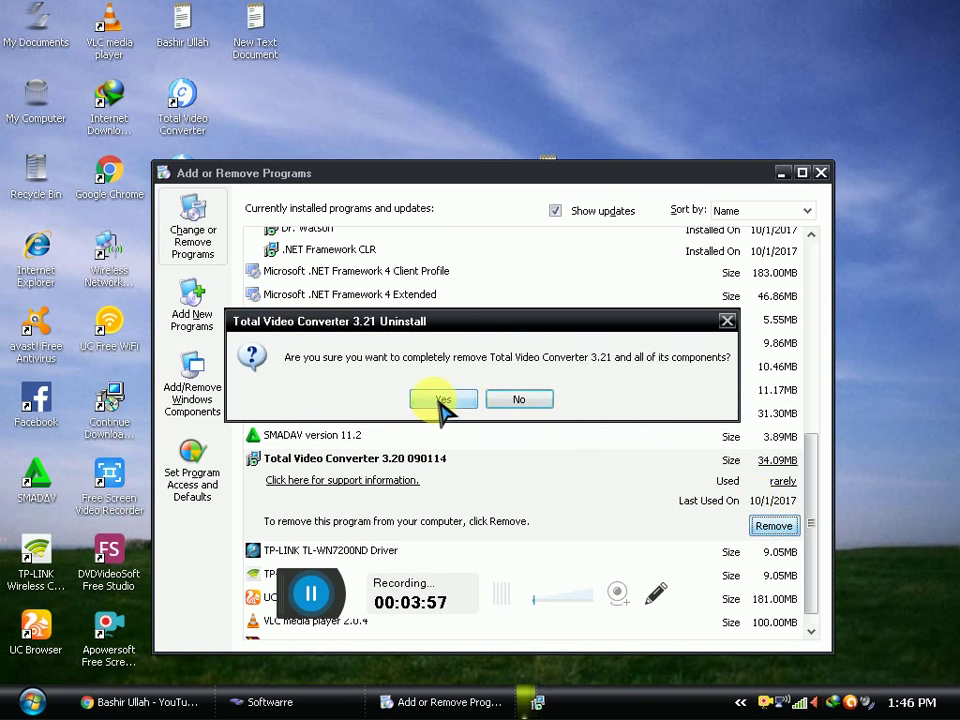
left_click(437, 399)
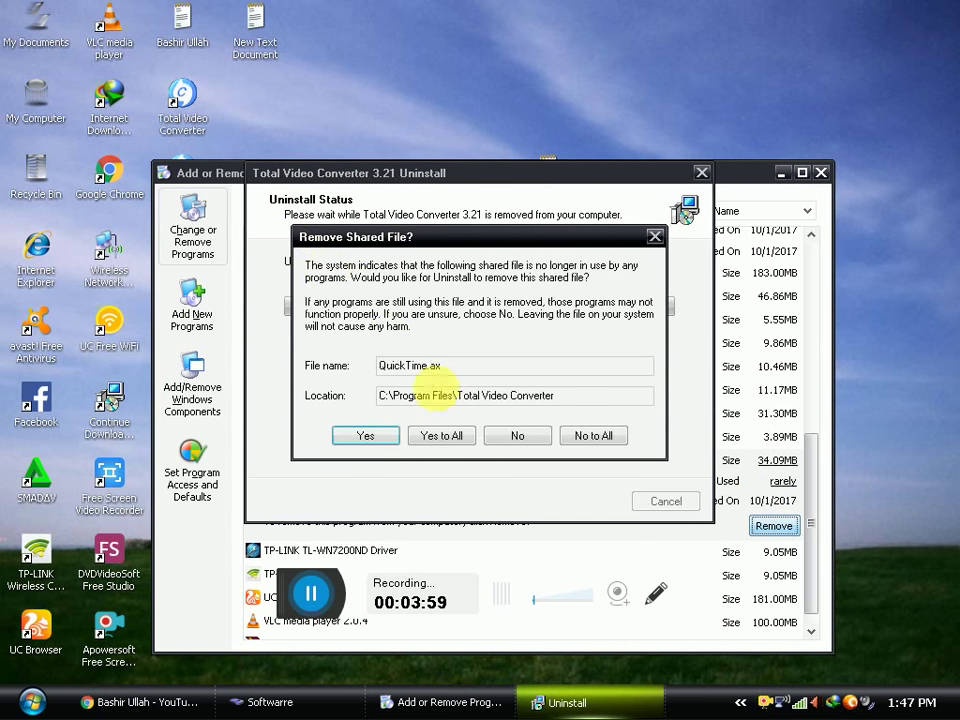
left_click(443, 437)
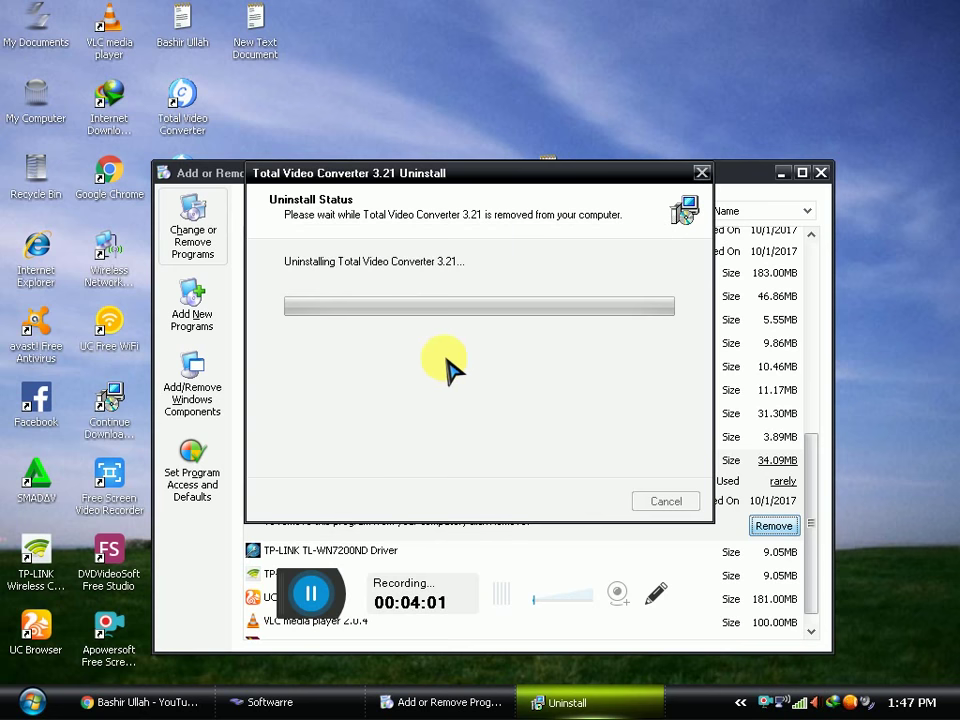
right_click(408, 45)
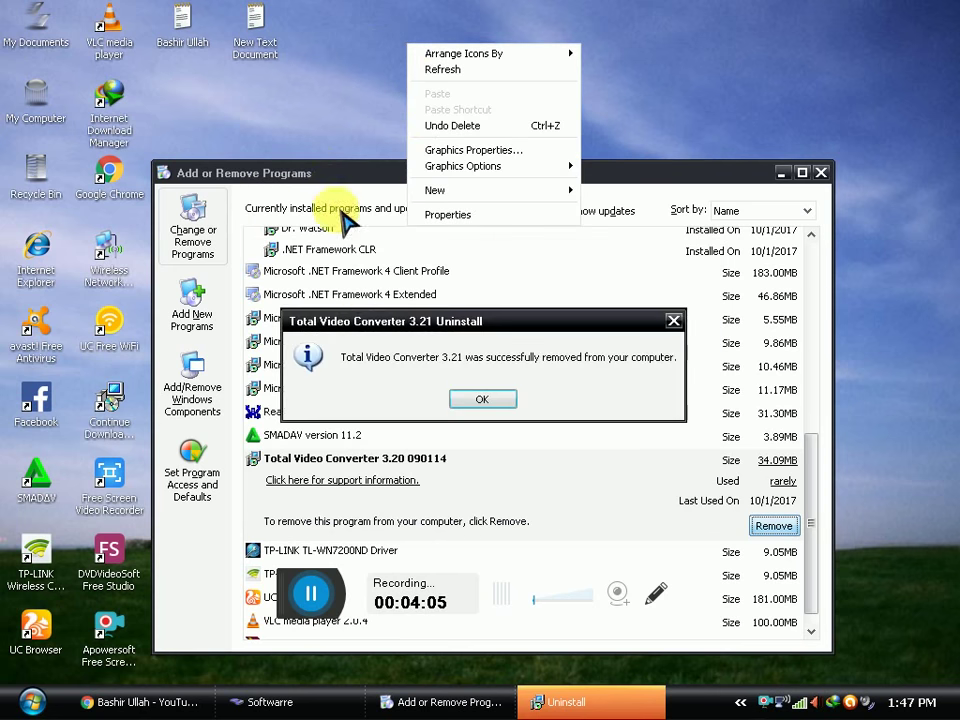
left_click(357, 371)
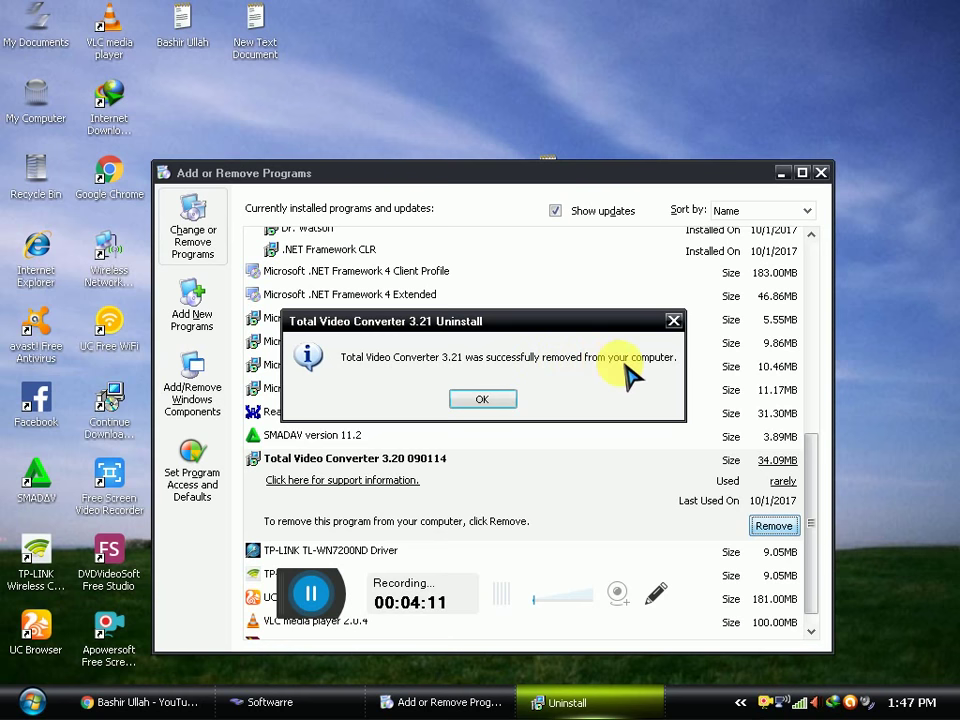
left_click(496, 399)
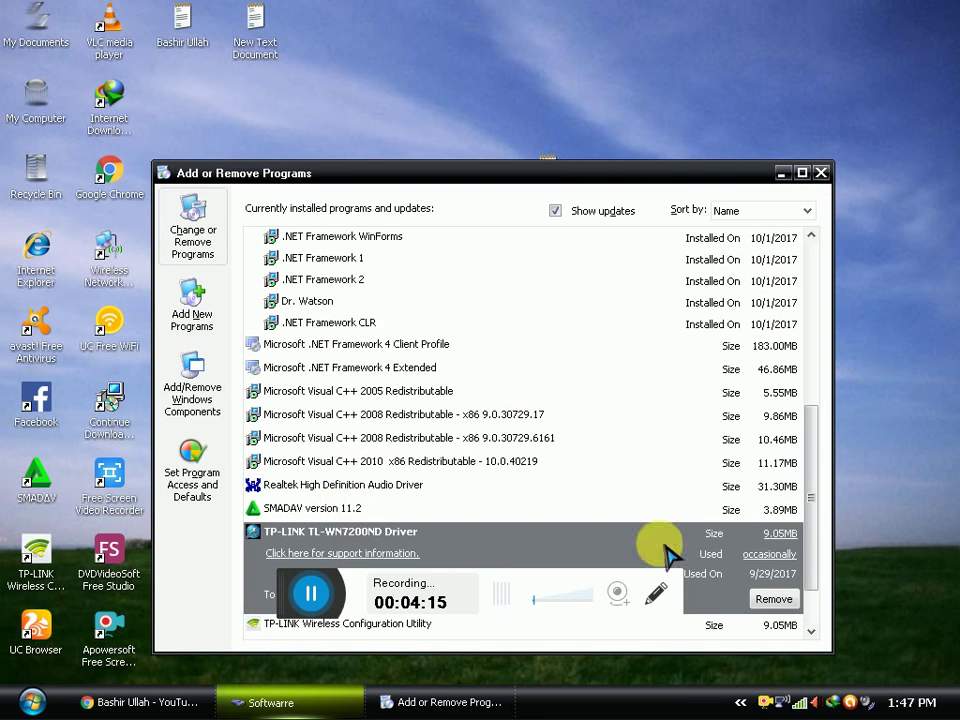
Close Add or Remove Programs and refresh the desktop
scroll(700, 490, "up", 3)
left_click(821, 173)
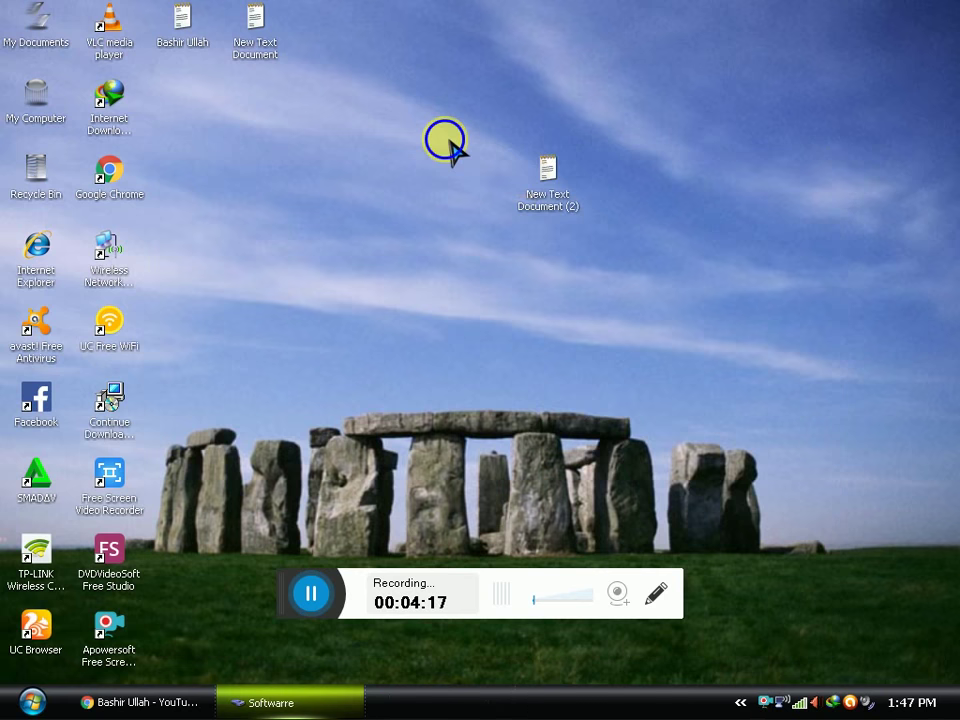
right_click(446, 141)
left_click(456, 163)
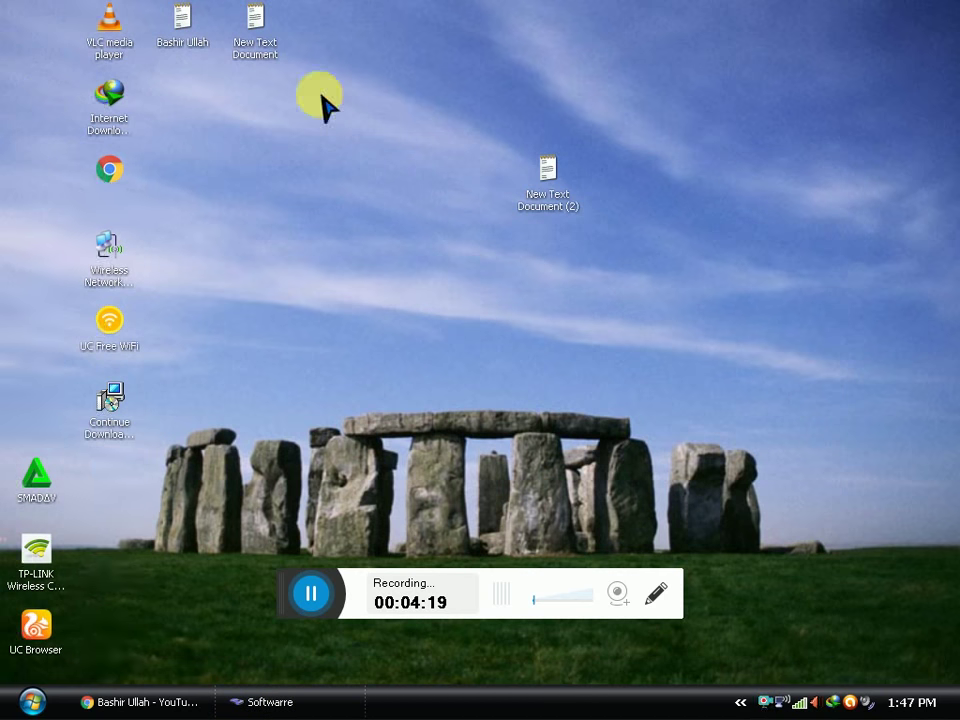
Open the desktop file New Text Document and maximize its window
left_click(256, 40)
double_click(256, 40)
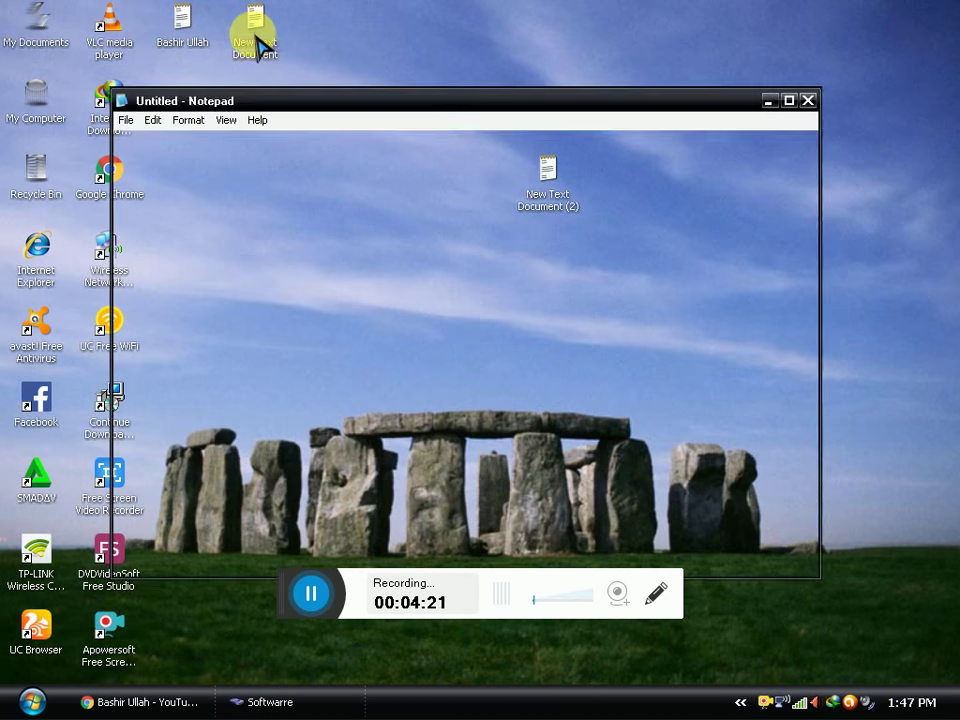
double_click(390, 100)
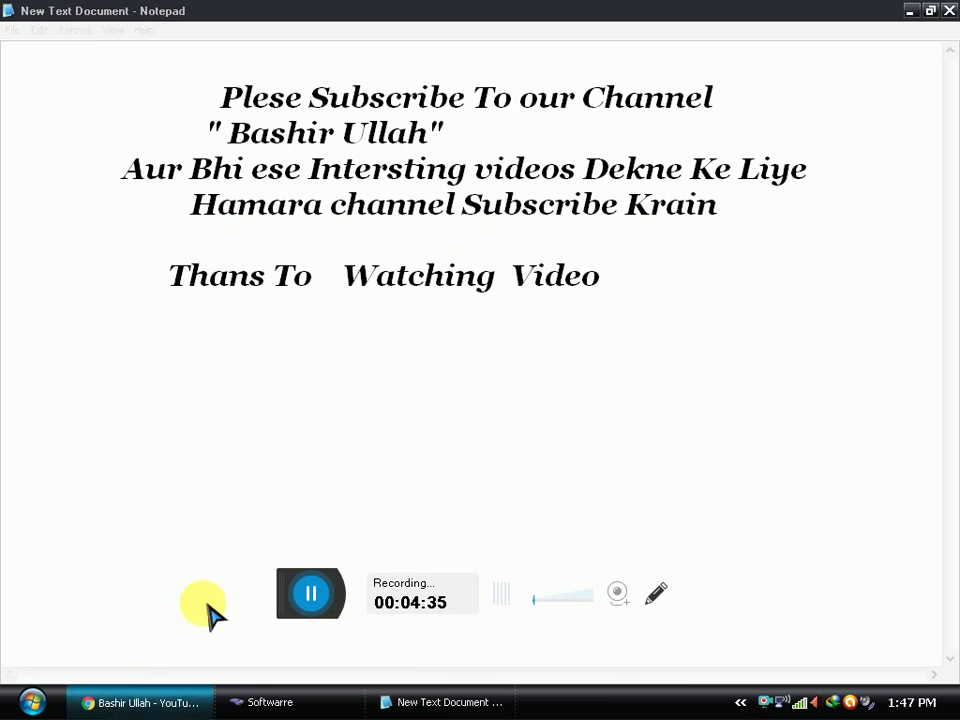
Switch to Chrome to look through the YouTube channel page, then minimize the browser to return to the text document
key("alt+Tab")
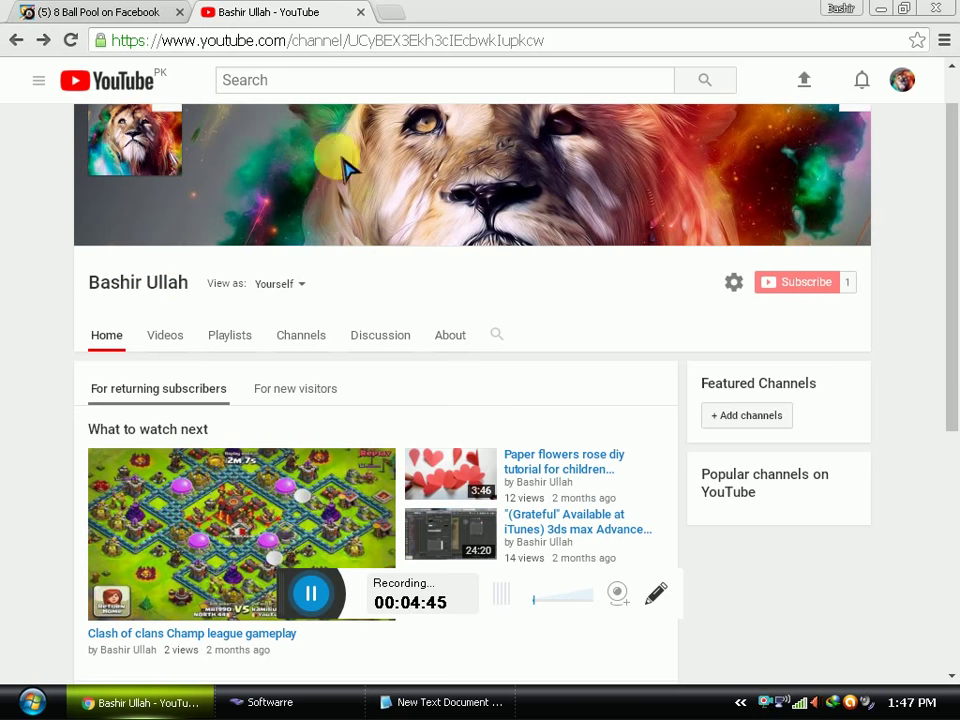
left_click(946, 156)
left_click_drag(946, 156, 943, 476)
left_click_drag(945, 318, 531, 197)
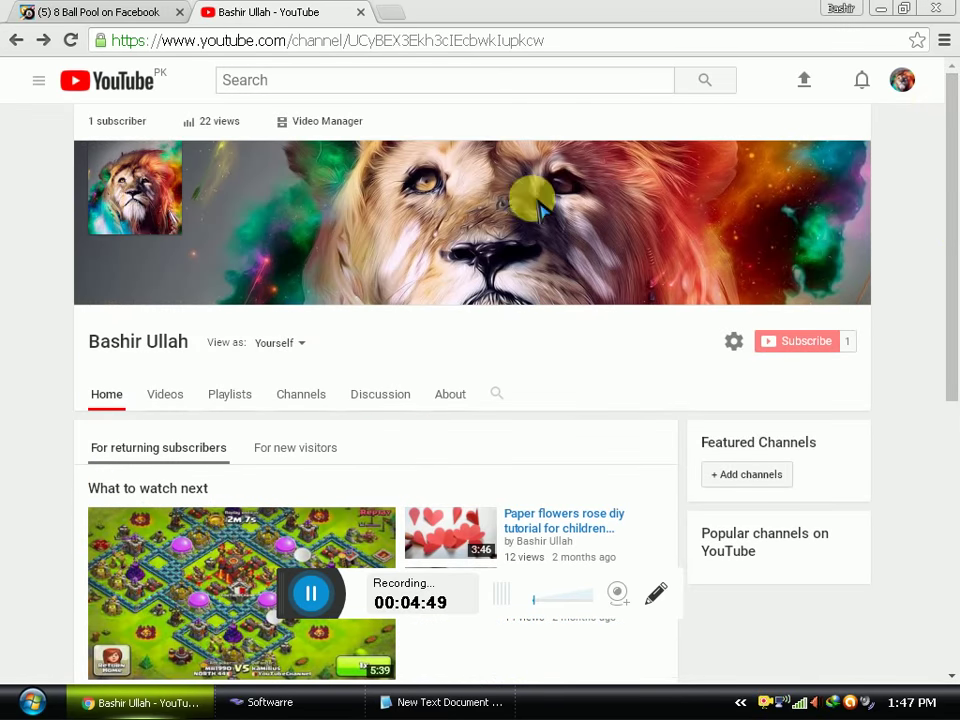
left_click(880, 8)
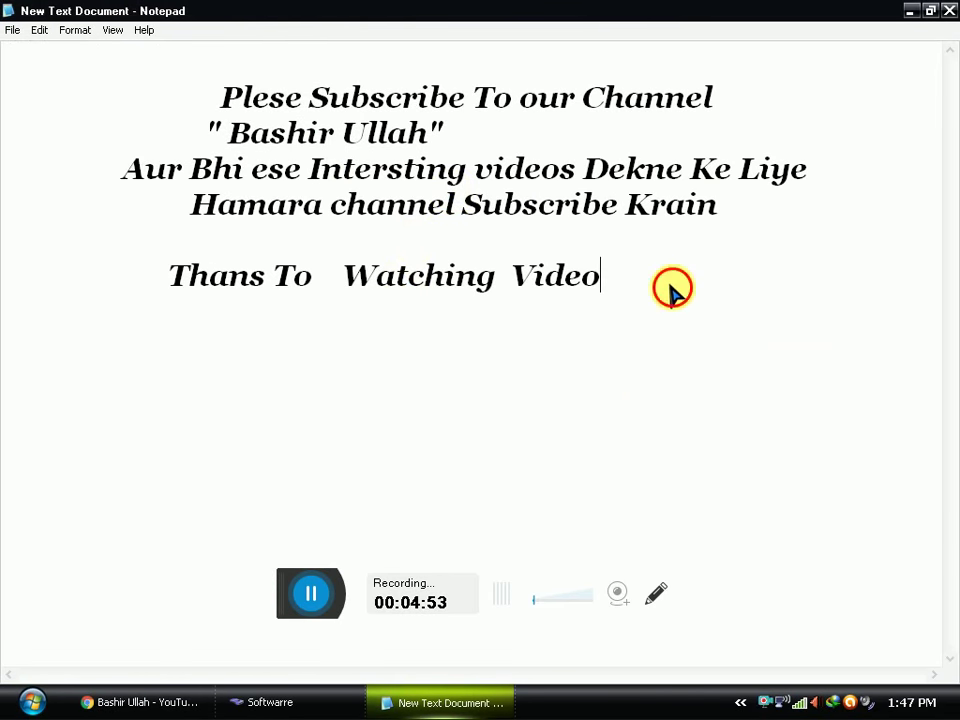
Replace all the document's text with the lines "Good By Freinds" and "Thanks to Watching", then close it and save the changes
left_click_drag(671, 294, 9, 43)
key("Delete")
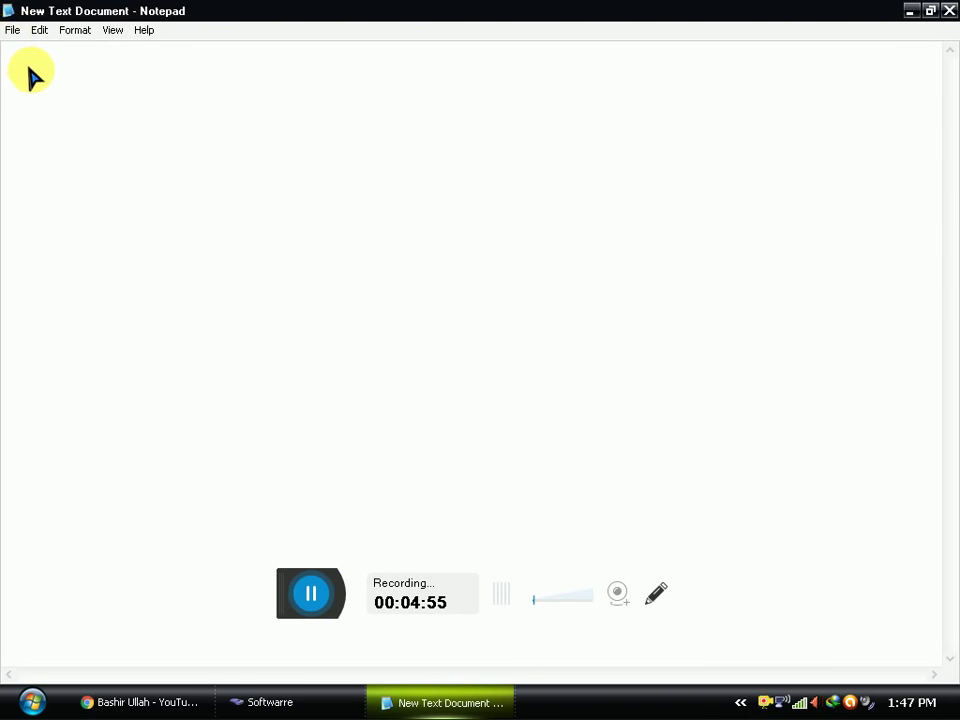
type("Good By Freinds")
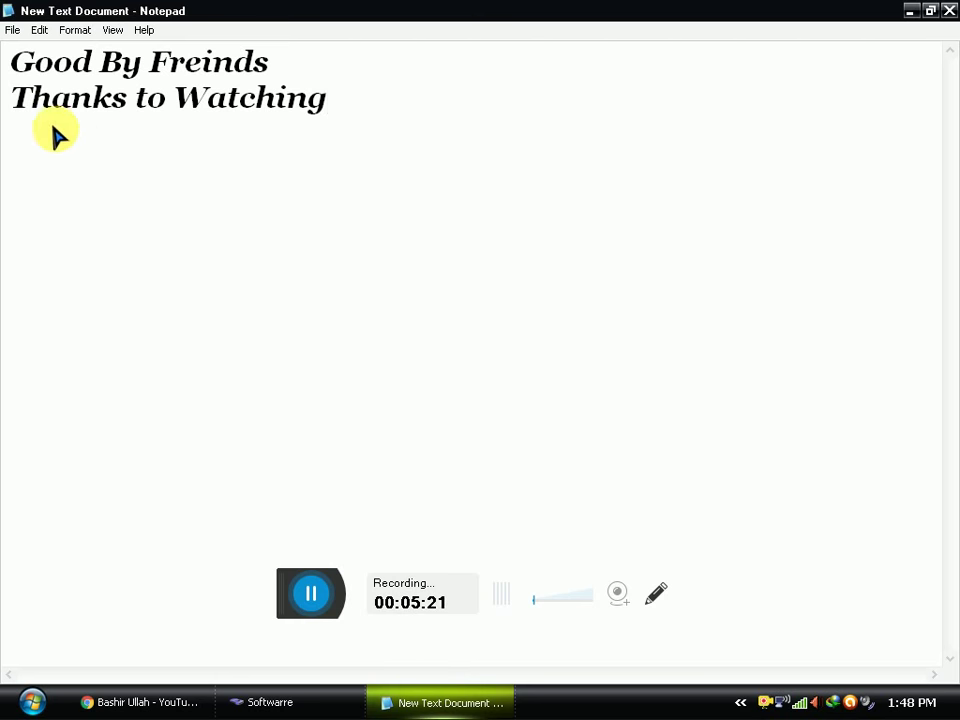
key("alt+F4")
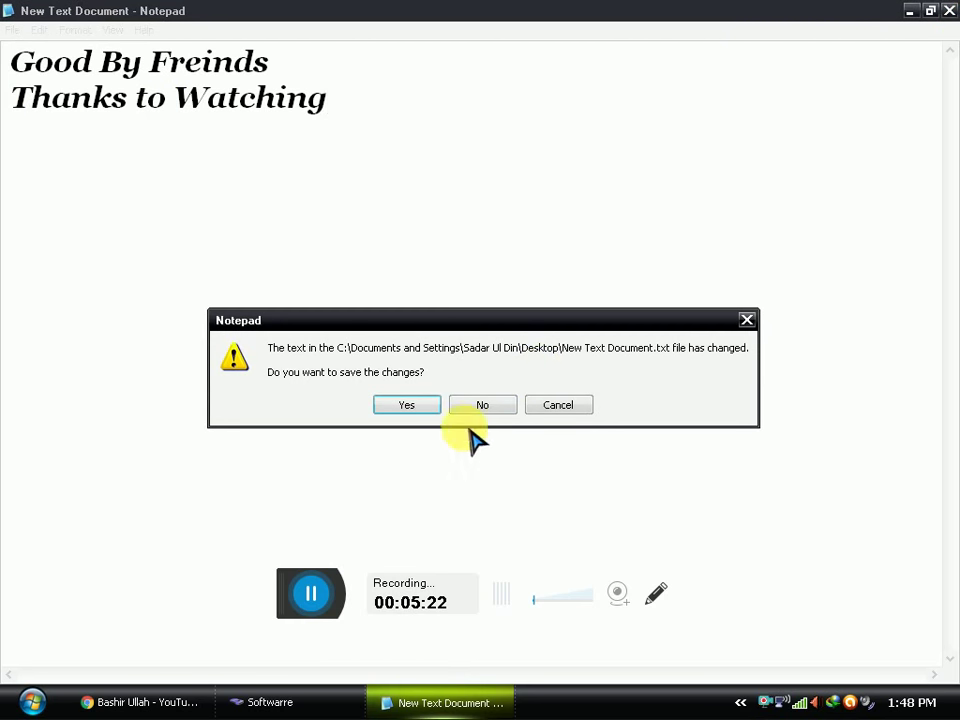
left_click(435, 402)
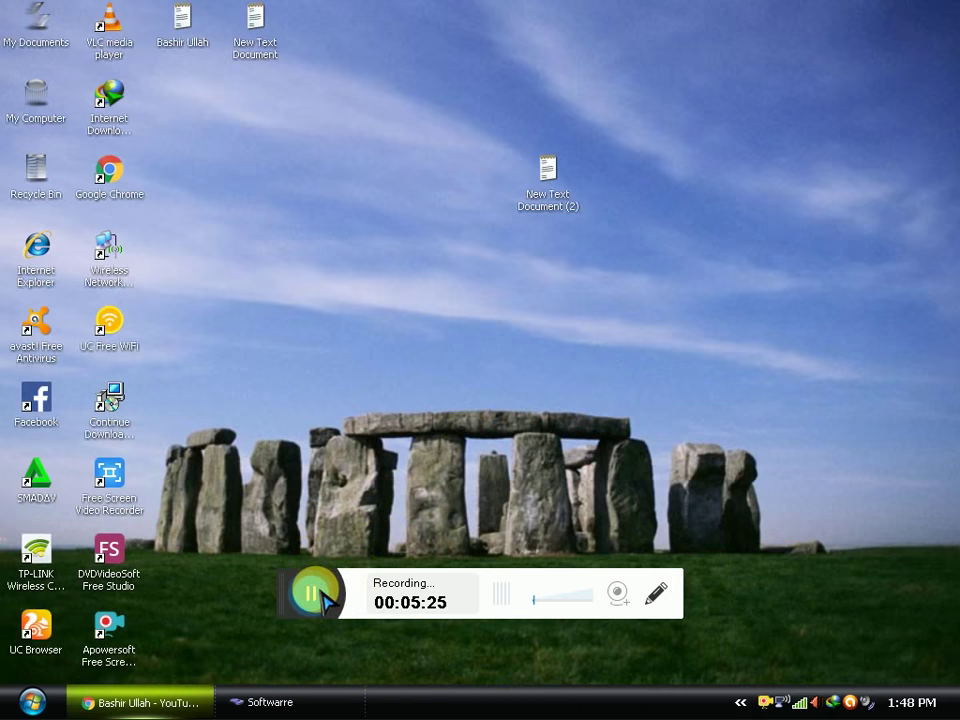